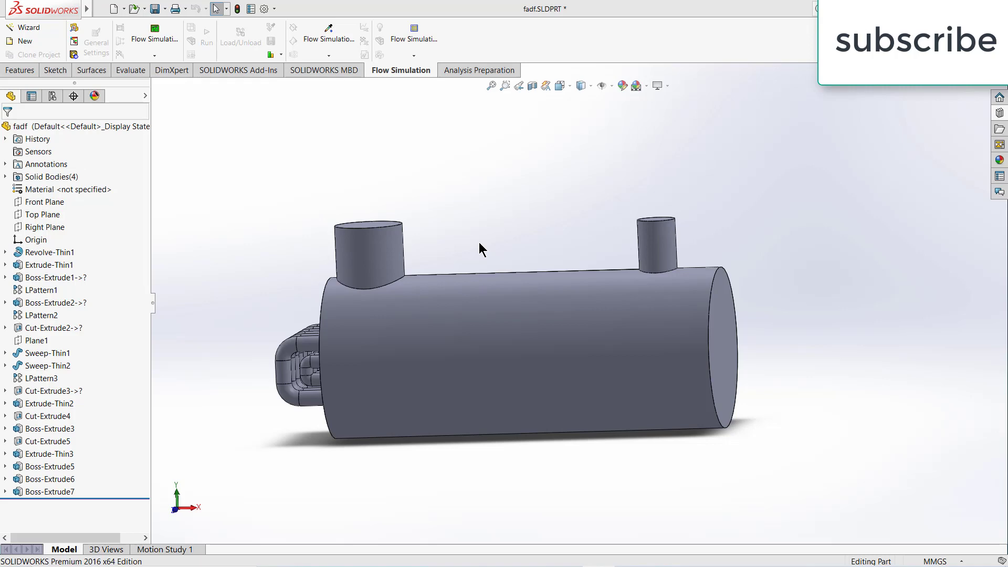
# - Display the heat exchanger in Wireframe style and orbit to a side view
pyautogui.moveTo(479, 242)
pyautogui.mouseDown(button='middle')
pyautogui.moveTo(573, 302)
pyautogui.moveTo(509, 189)
pyautogui.mouseUp(button='middle')
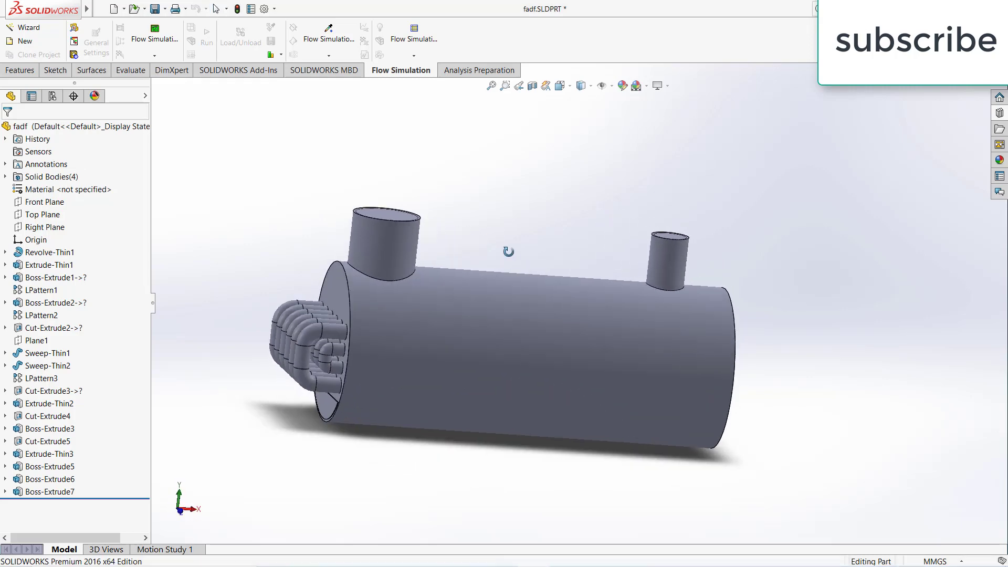
pyautogui.click(590, 87)
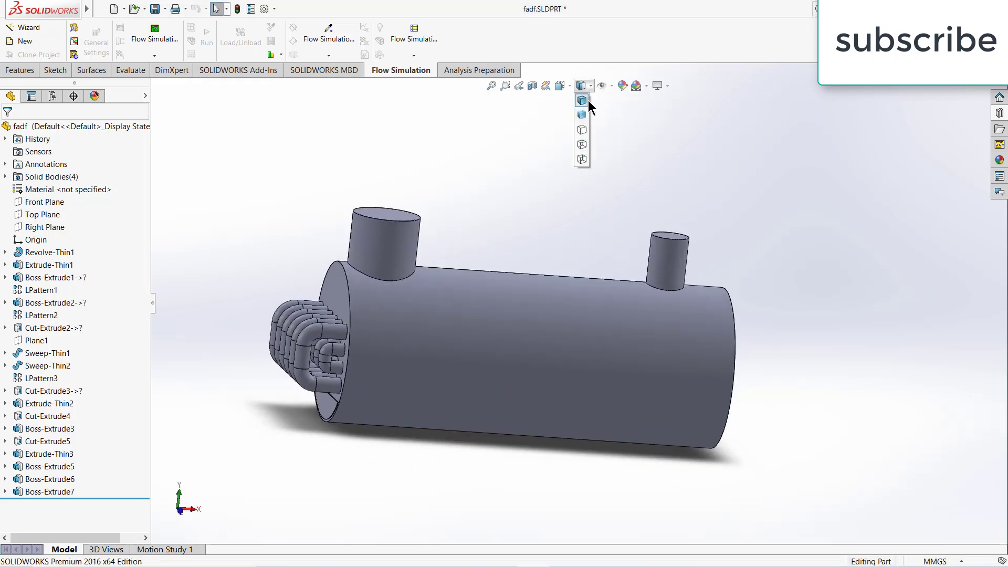
pyautogui.click(581, 159)
pyautogui.moveTo(534, 217)
pyautogui.mouseDown(button='middle')
pyautogui.moveTo(491, 231)
pyautogui.moveTo(533, 201)
pyautogui.moveTo(524, 216)
pyautogui.moveTo(509, 234)
pyautogui.moveTo(560, 139)
pyautogui.moveTo(549, 152)
pyautogui.moveTo(560, 221)
pyautogui.moveTo(492, 185)
pyautogui.moveTo(534, 199)
pyautogui.mouseUp(button='middle')
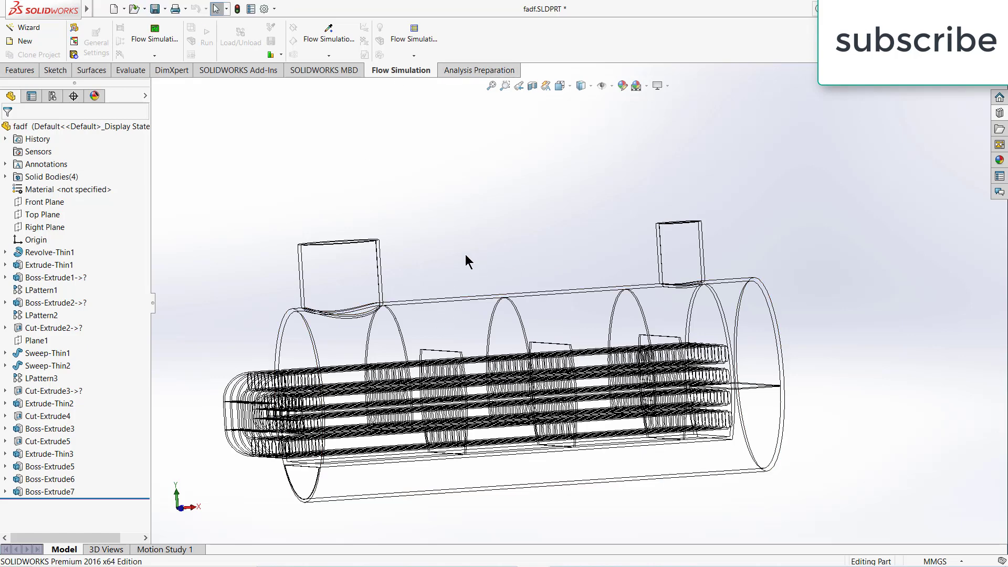
# - Save the part and start a wizard project named Project(1) with SI (m-kg-s) units
pyautogui.click(155, 9)
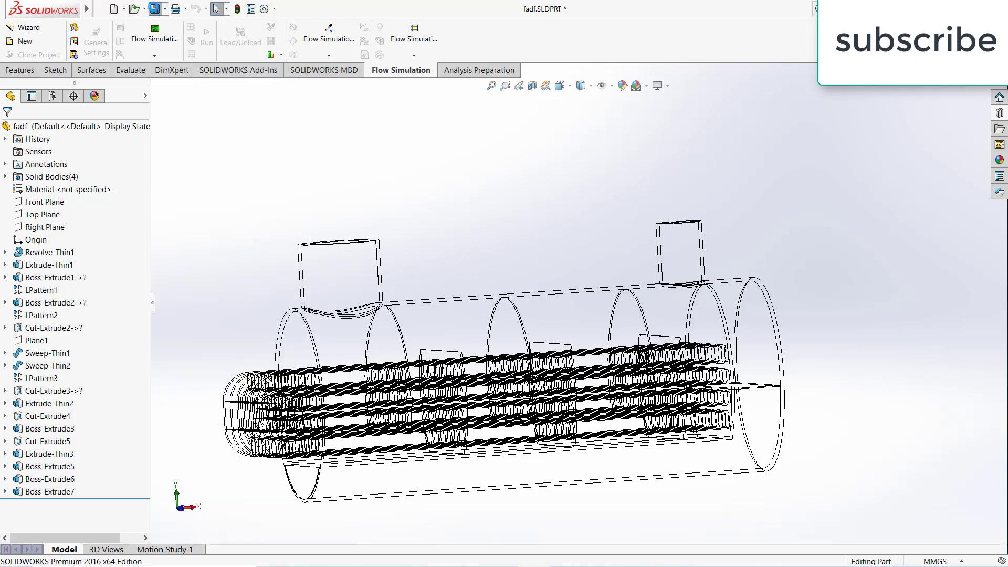
pyautogui.click(36, 29)
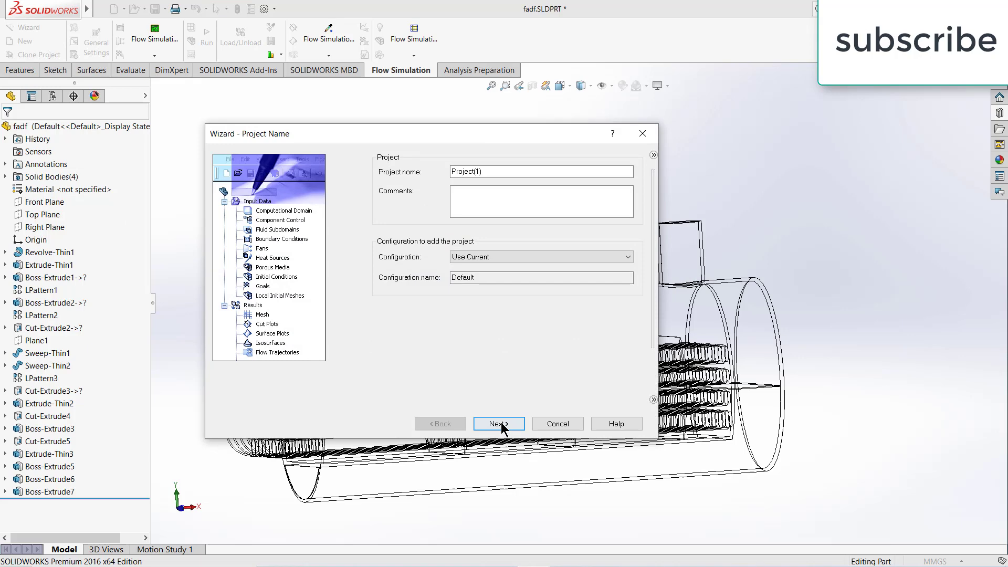
pyautogui.click(499, 424)
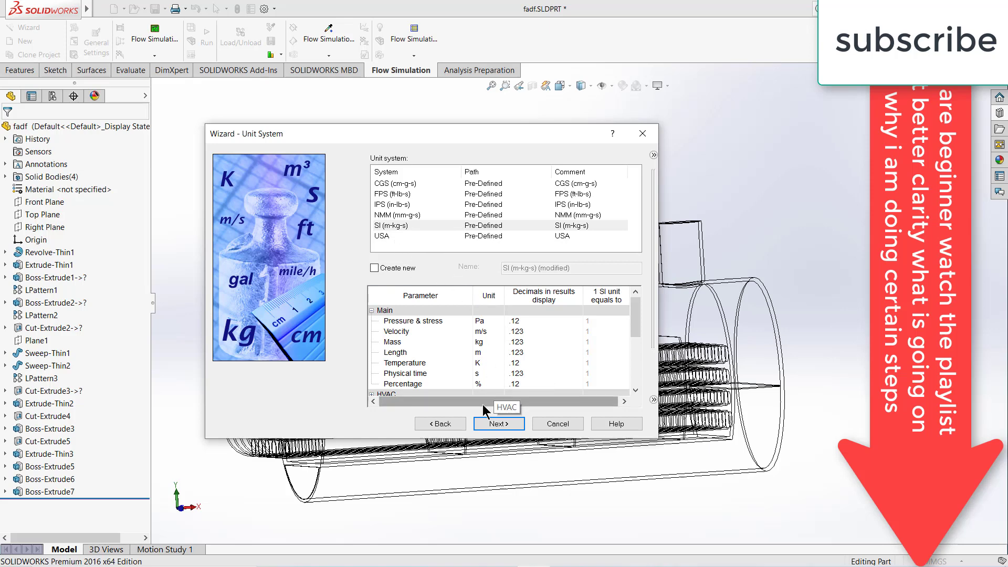
pyautogui.click(496, 423)
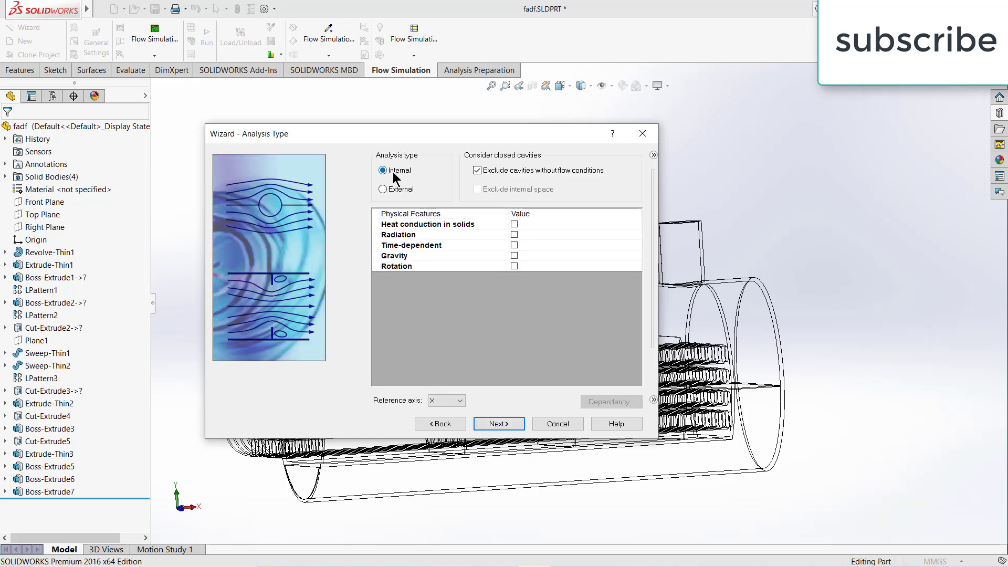
# - Keep the Internal analysis type with heat conduction in solids enabled
pyautogui.click(514, 224)
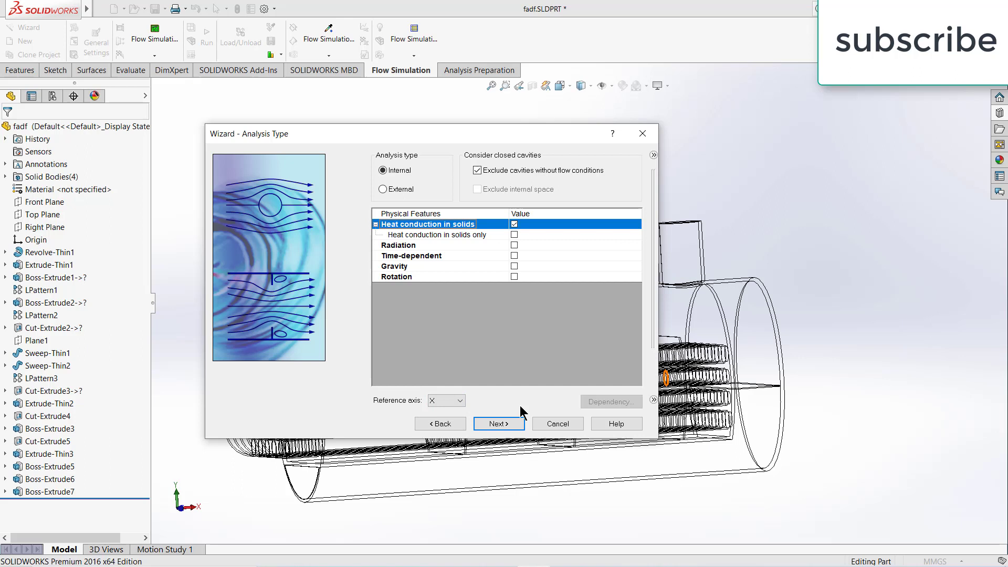
pyautogui.click(500, 428)
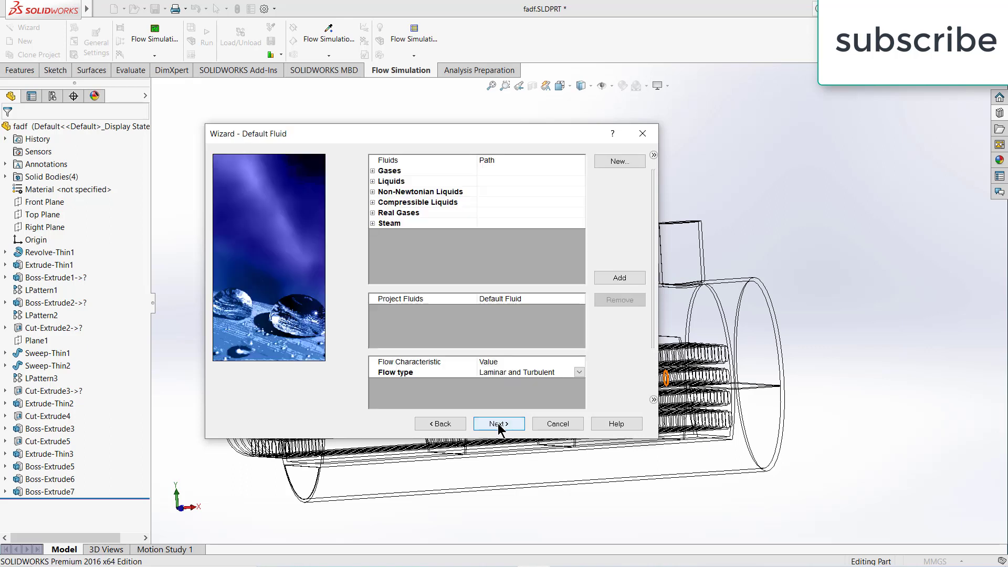
# - Add Water from the Liquids list as the project fluid
pyautogui.click(373, 182)
pyautogui.scroll(-5, 399, 238)
pyautogui.click(406, 265)
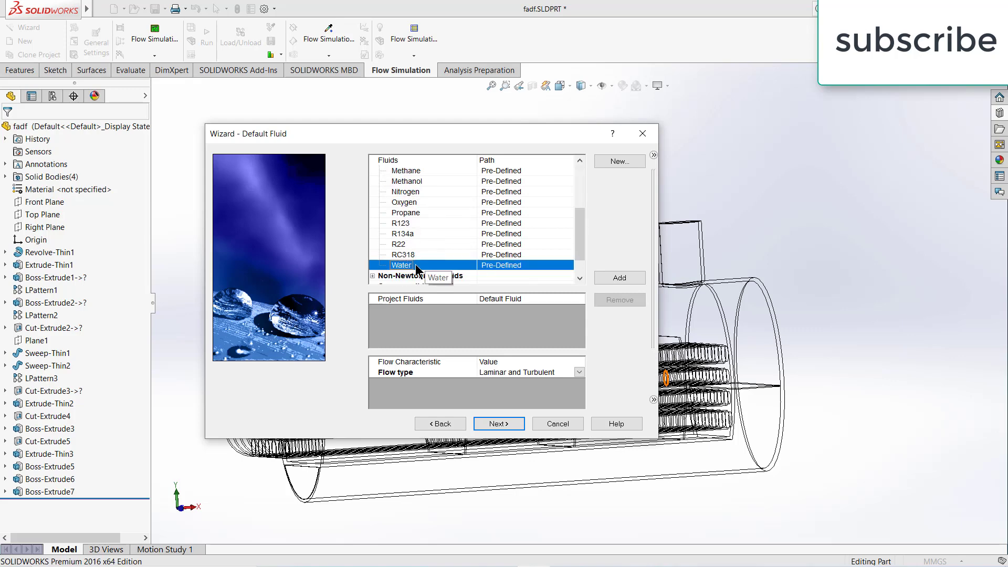
pyautogui.doubleClick(416, 267)
pyautogui.click(499, 424)
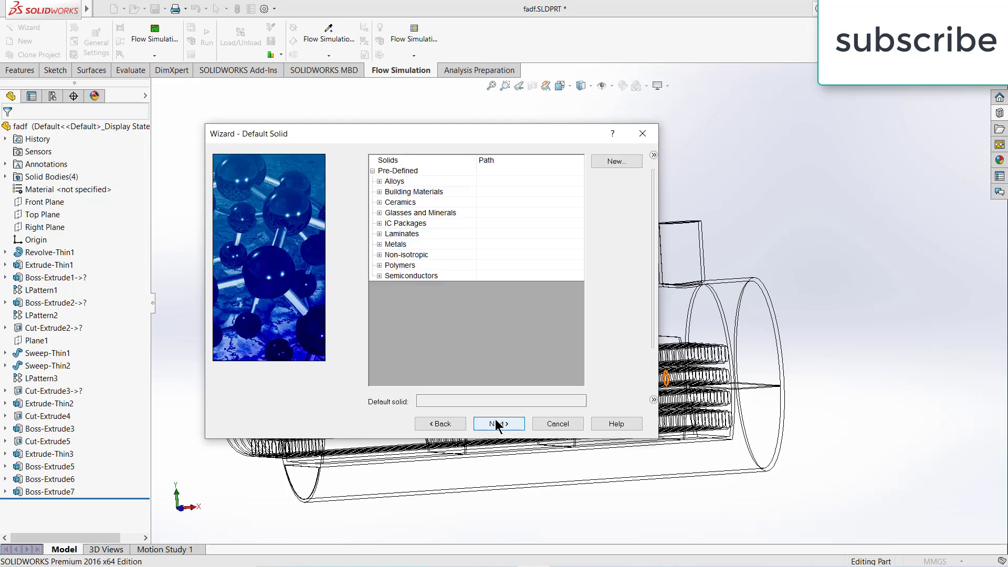
# - Choose Aluminum as the default solid and finish the wizard
pyautogui.click(379, 244)
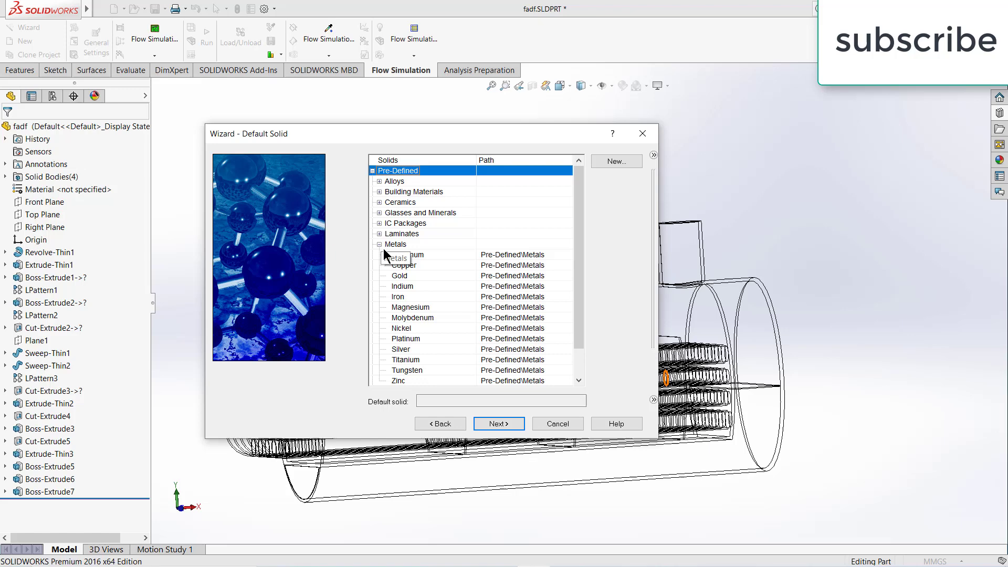
pyautogui.click(406, 254)
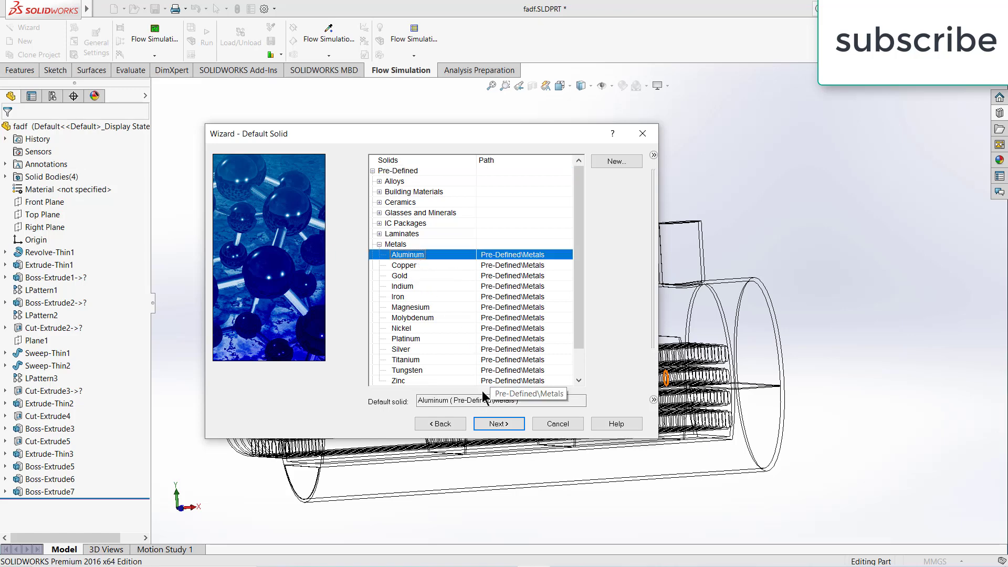
pyautogui.click(492, 425)
pyautogui.click(490, 425)
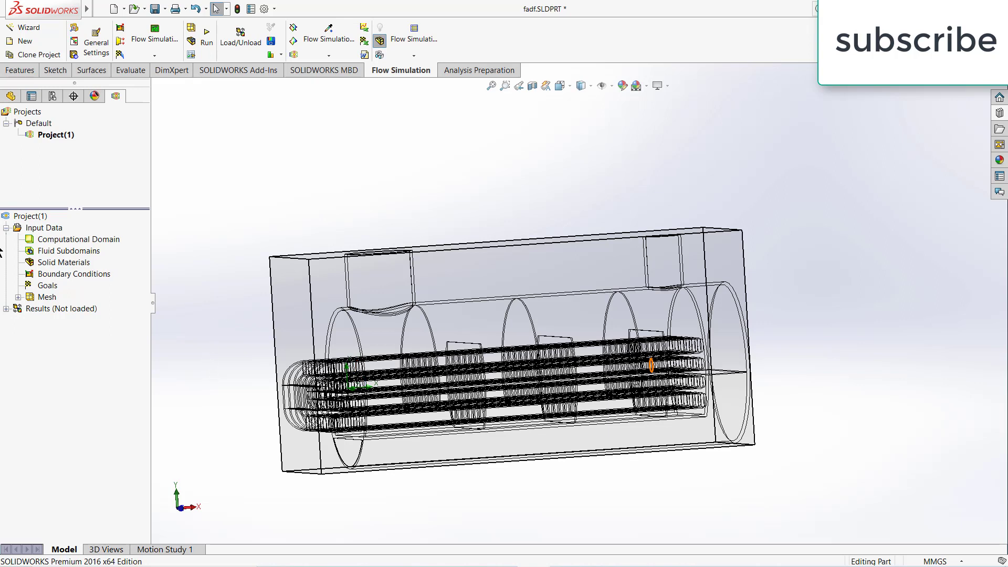
# - Cancel the empty boundary condition and apply a Front Plane section view
pyautogui.rightClick(64, 275)
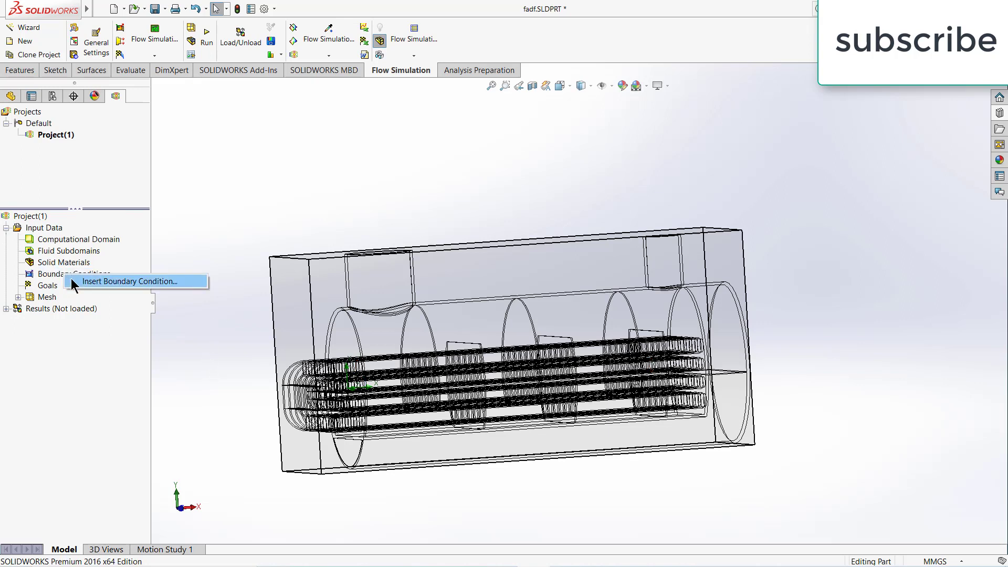
pyautogui.click(72, 282)
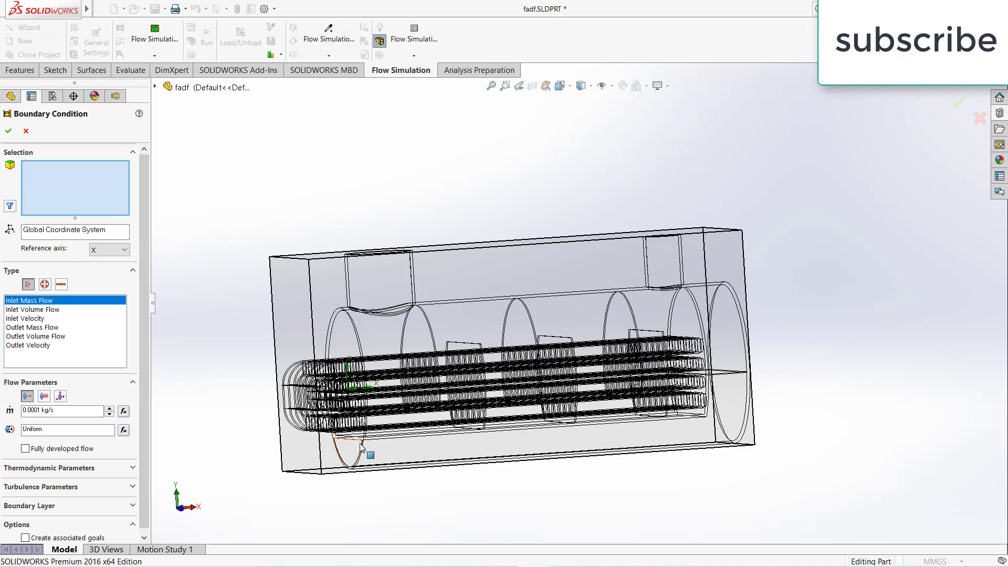
pyautogui.scroll(-3, 364, 449)
pyautogui.scroll(2, 476, 392)
pyautogui.scroll(2, 488, 337)
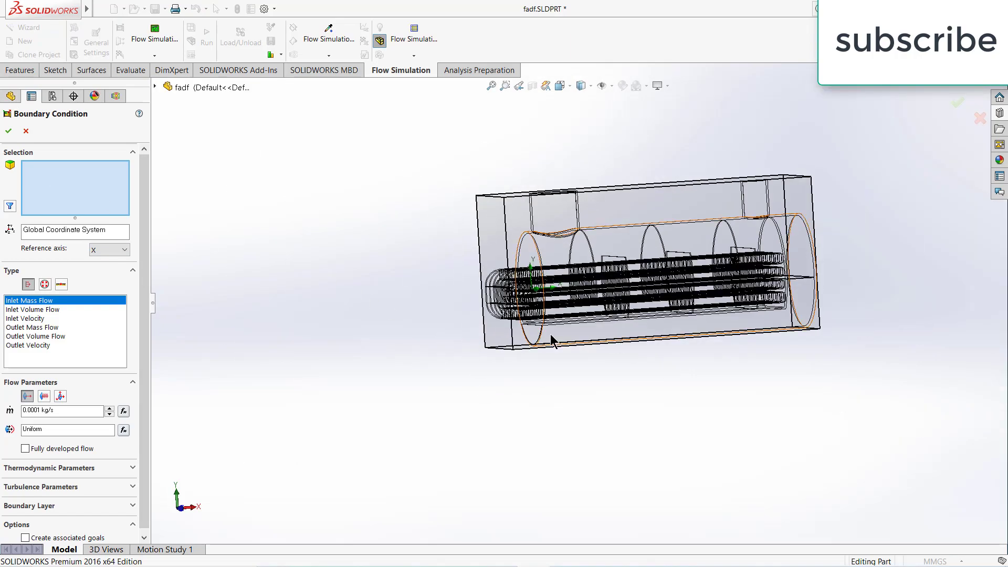
pyautogui.scroll(-4, 541, 335)
pyautogui.scroll(-2, 509, 344)
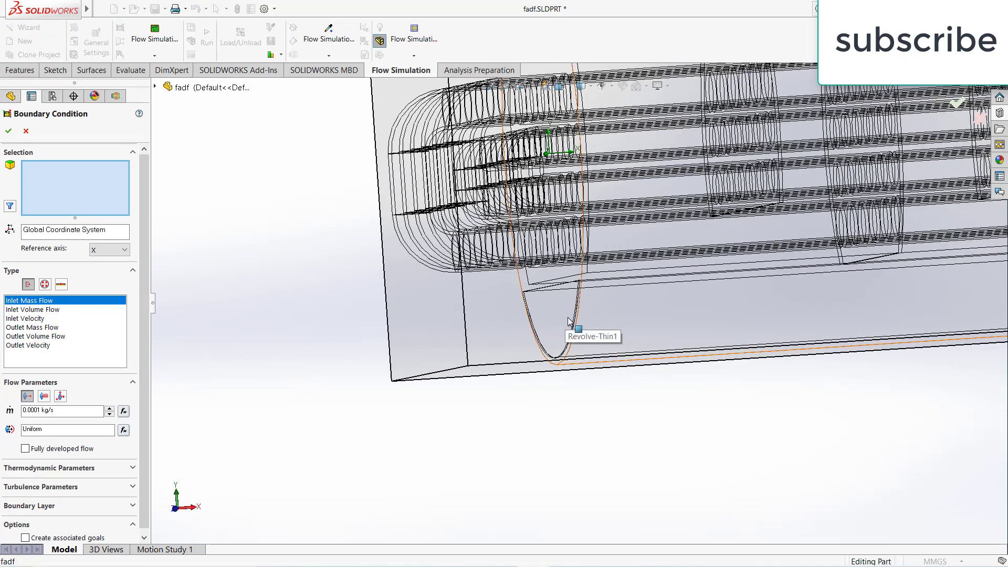
pyautogui.scroll(3, 570, 339)
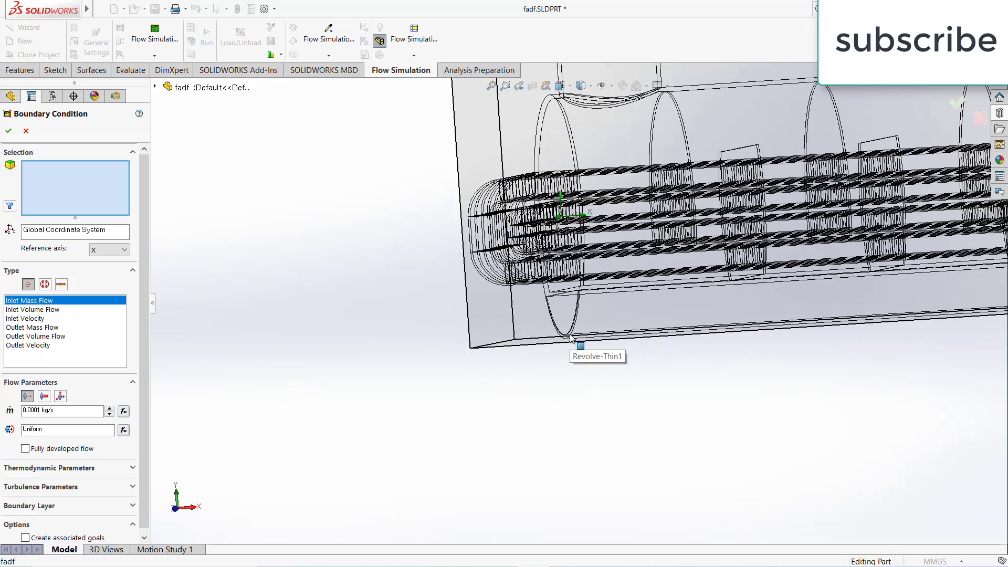
pyautogui.scroll(1, 562, 337)
pyautogui.click(25, 131)
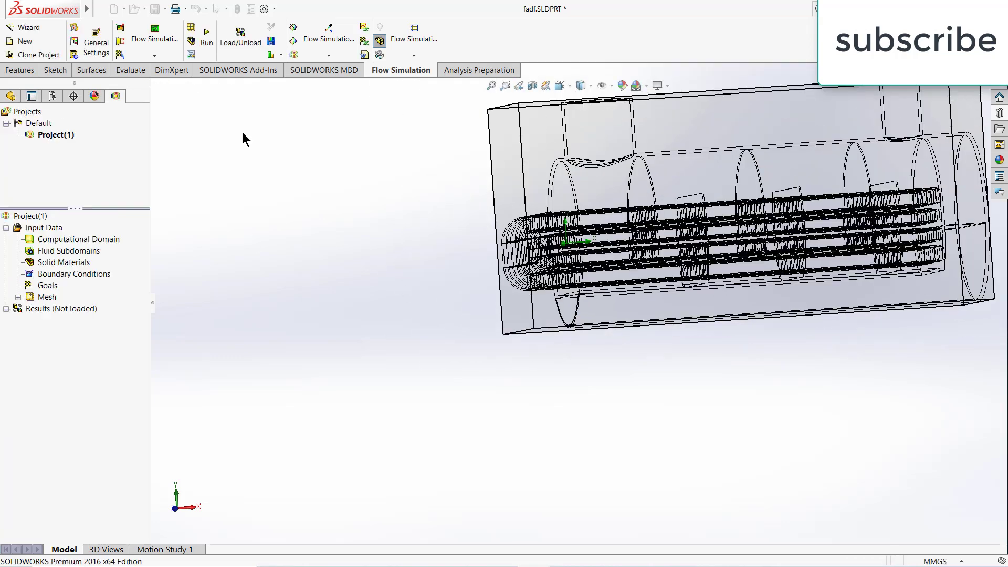
pyautogui.click(535, 84)
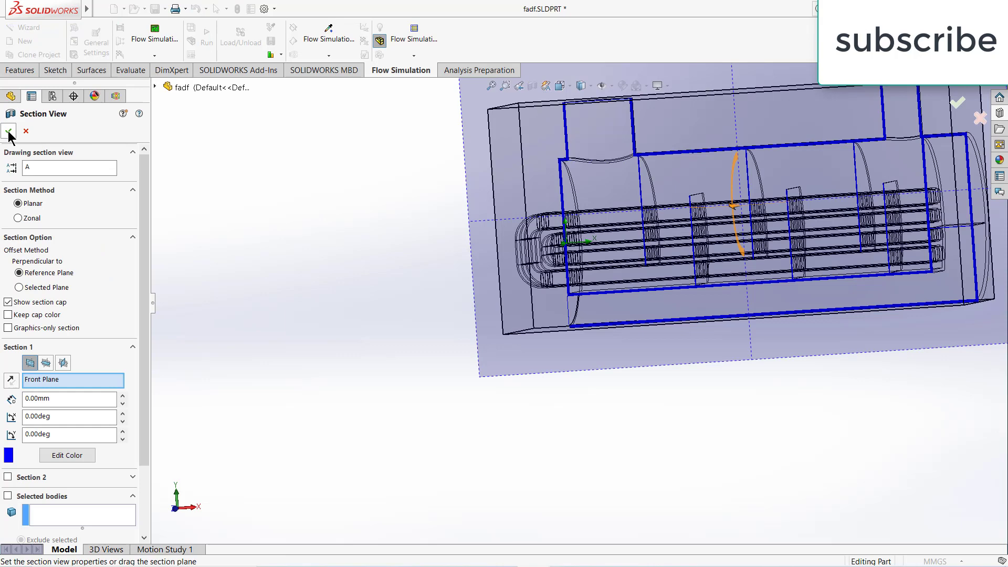
pyautogui.click(25, 131)
# - Start a new boundary condition on the tube inlet face at the left end
pyautogui.rightClick(46, 274)
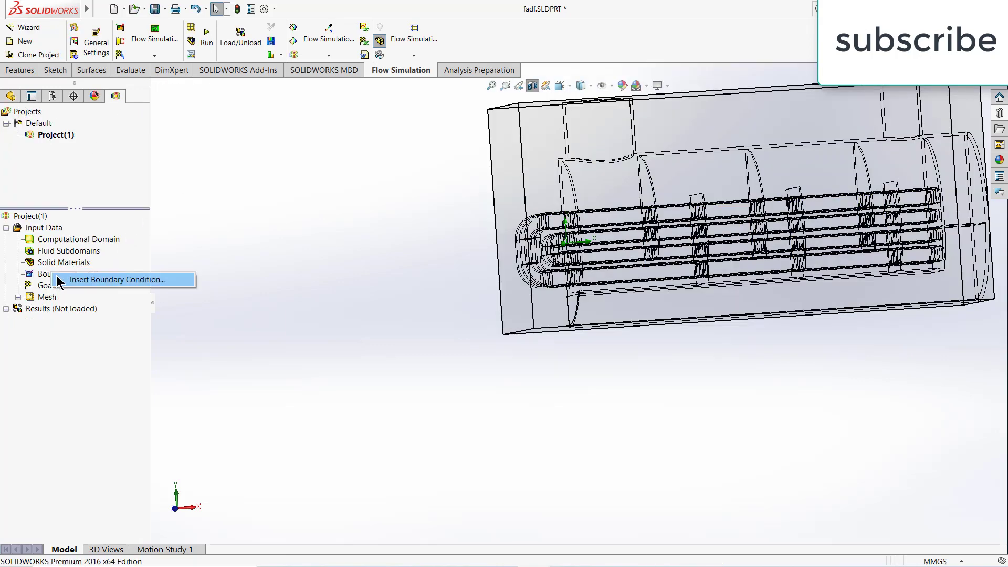
pyautogui.click(71, 279)
pyautogui.scroll(-3, 515, 329)
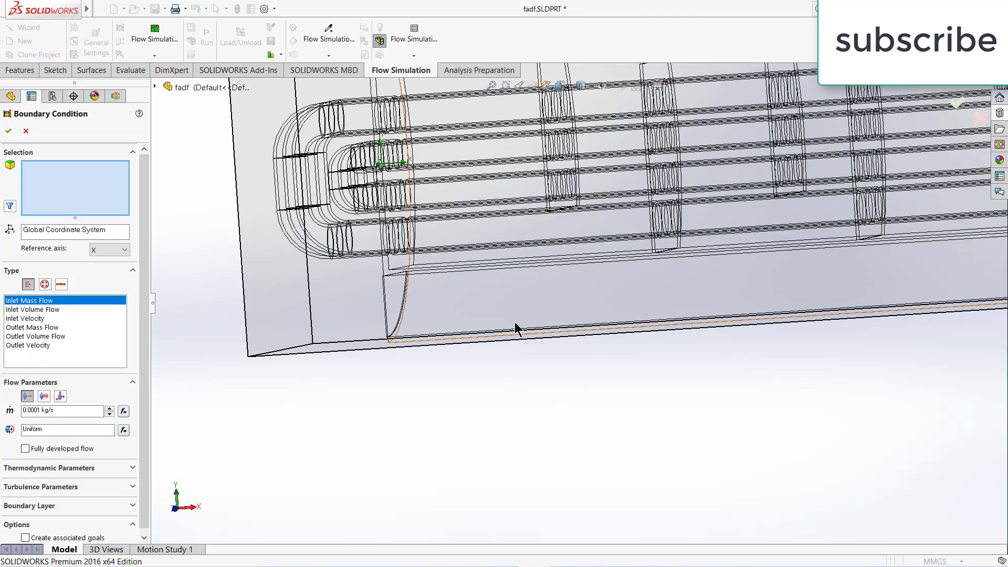
pyautogui.scroll(-2, 379, 292)
pyautogui.click(379, 297)
pyautogui.scroll(2, 572, 300)
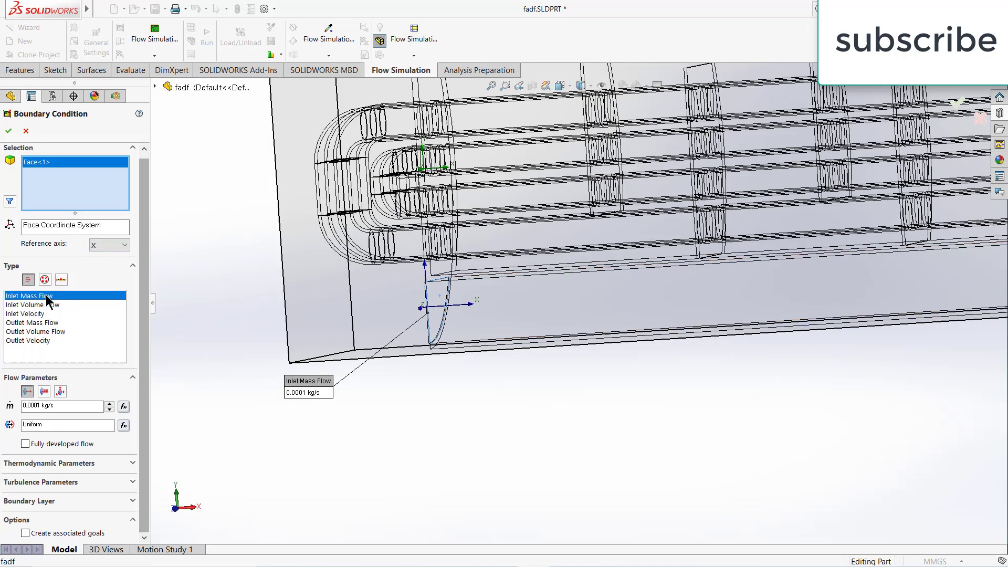
pyautogui.scroll(-1, 28, 329)
# - Make it an Inlet Velocity of 5 m/s at 1000 K and accept it
pyautogui.click(28, 314)
pyautogui.write('5')
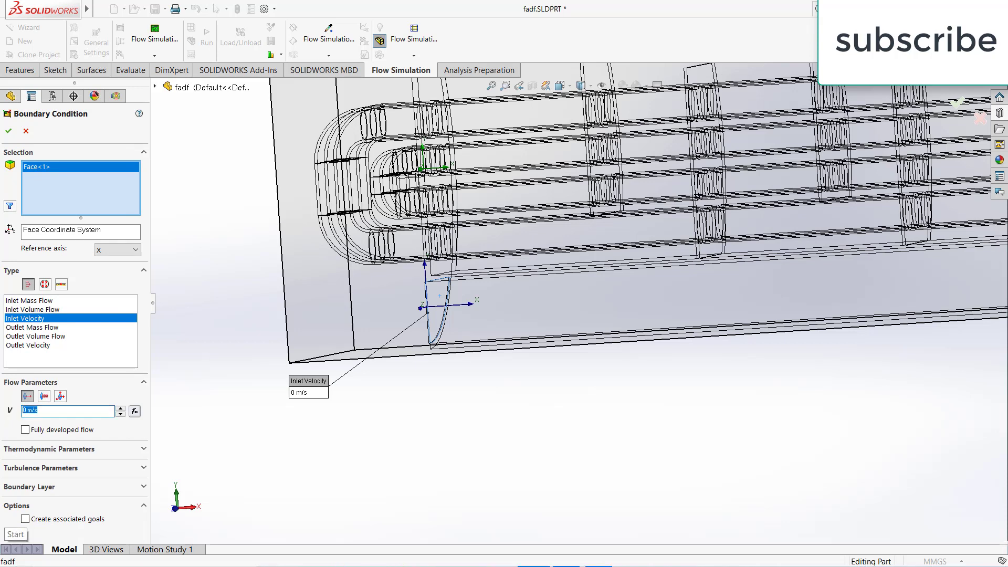
pyautogui.click(55, 448)
pyautogui.scroll(3, 455, 285)
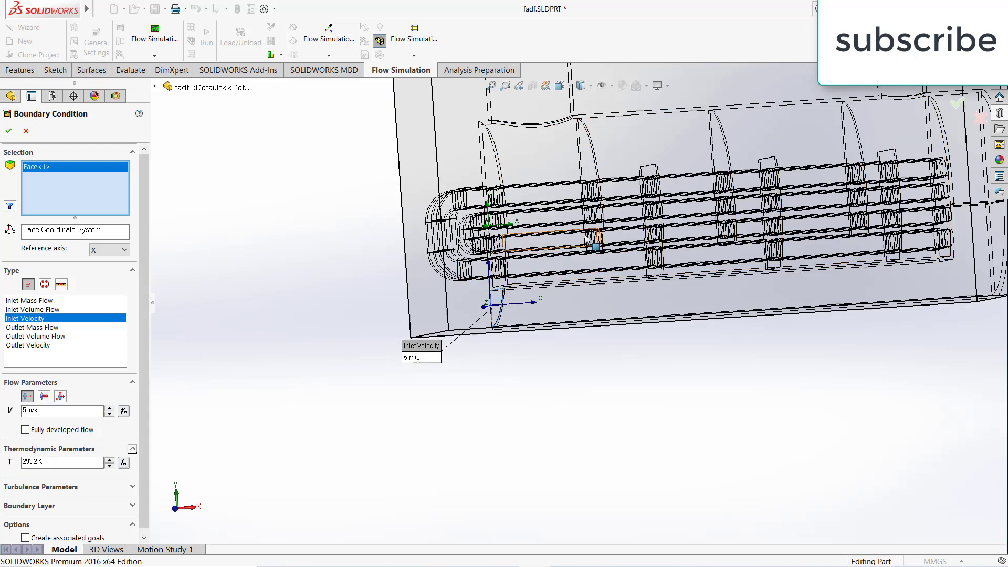
pyautogui.click(71, 466)
pyautogui.write('1000')
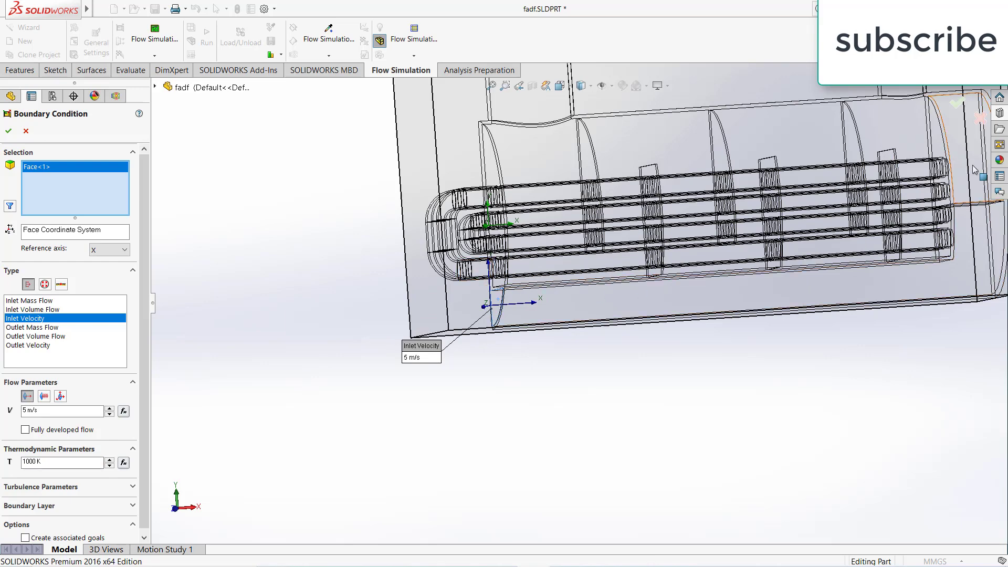
pyautogui.scroll(3, 575, 308)
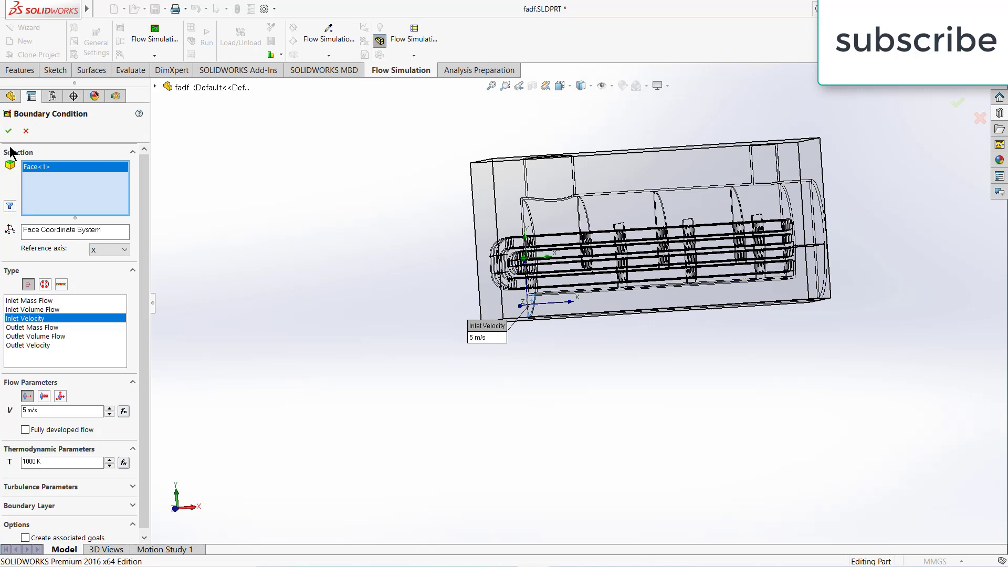
pyautogui.hotkey('shift', 'z')
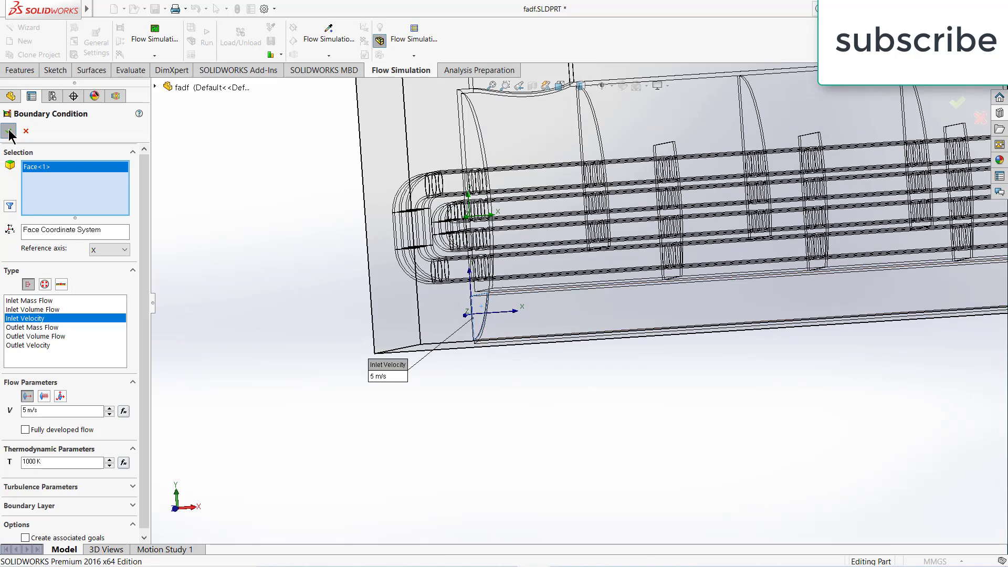
pyautogui.click(9, 132)
# - Start a boundary condition on the right-end tube opening face
pyautogui.rightClick(49, 275)
pyautogui.click(55, 279)
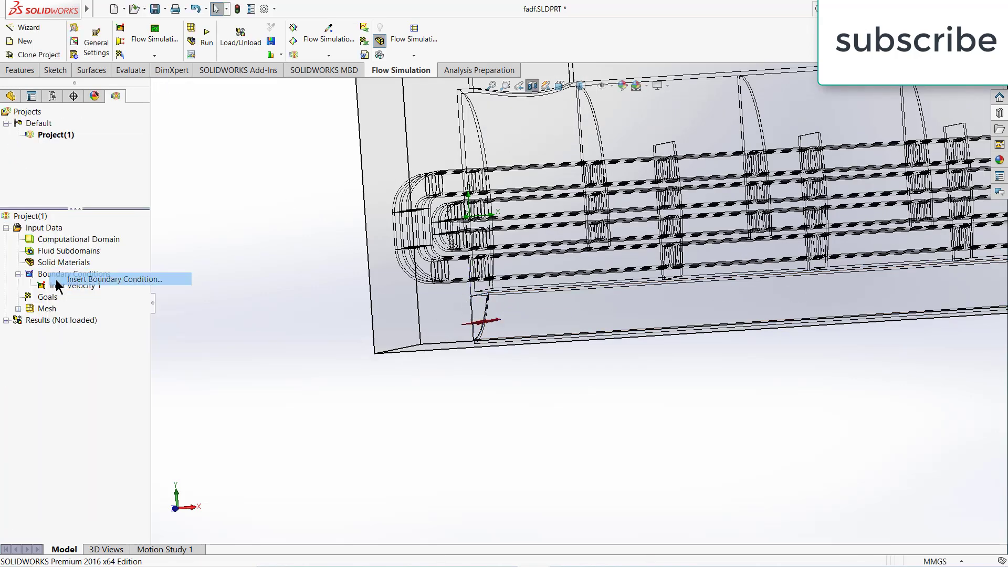
pyautogui.press('f')
pyautogui.scroll(-3, 783, 252)
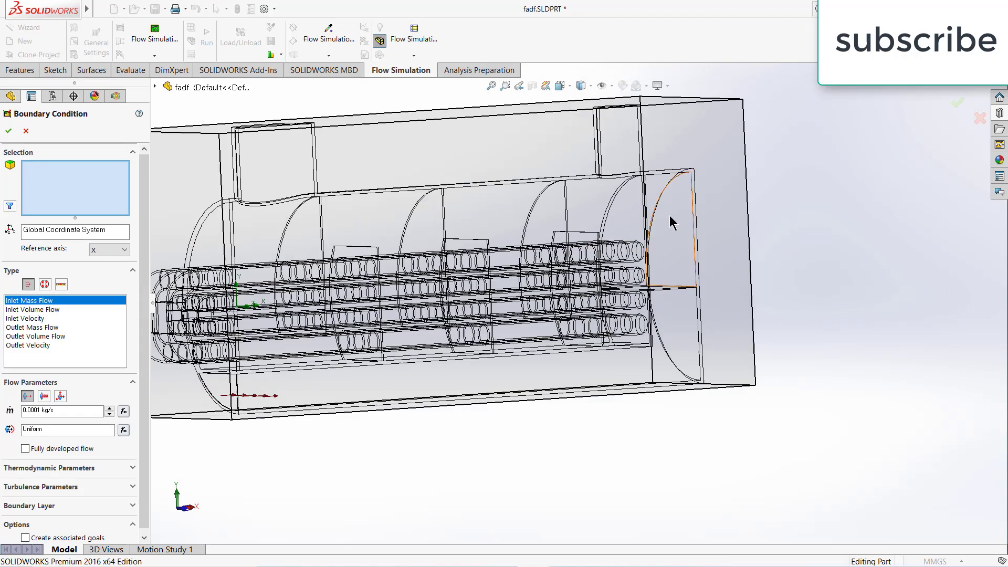
pyautogui.click(670, 221)
pyautogui.scroll(2, 723, 267)
pyautogui.moveTo(722, 267)
pyautogui.mouseDown(button='middle')
pyautogui.moveTo(690, 289)
pyautogui.moveTo(640, 283)
pyautogui.mouseUp(button='middle')
pyautogui.scroll(-3, 687, 288)
pyautogui.scroll(3, 683, 283)
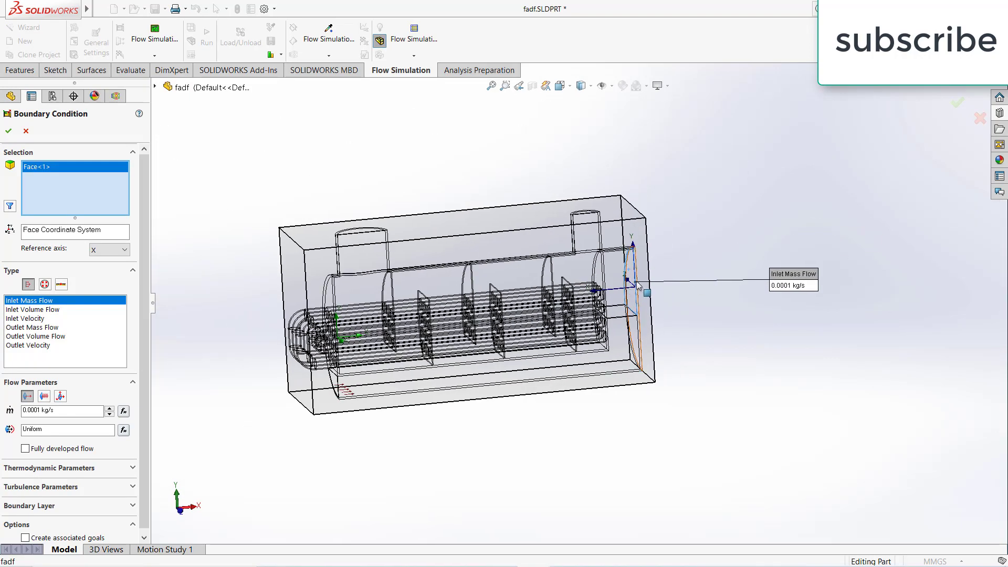
# - Set it as an Environment Pressure opening at 101325 Pa and 293.2 K
pyautogui.click(45, 284)
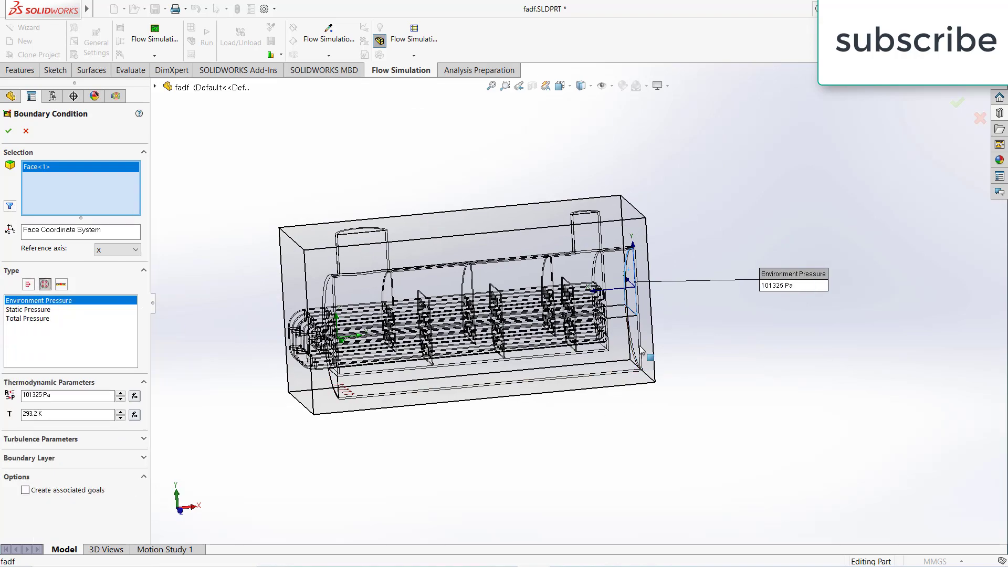
pyautogui.scroll(2, 708, 425)
pyautogui.scroll(-3, 523, 311)
pyautogui.moveTo(524, 310); pyautogui.dragTo(517, 295, button='middle')
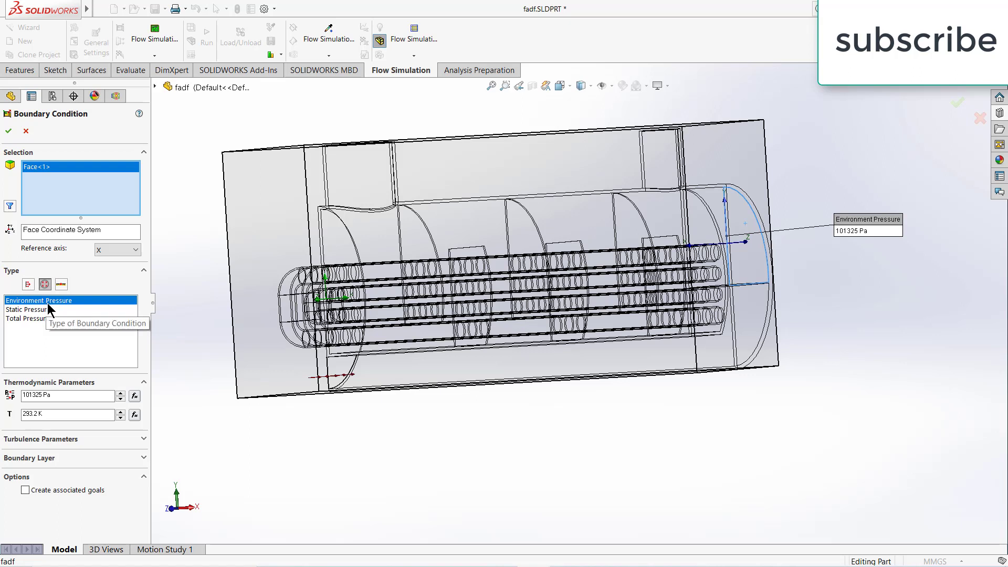
pyautogui.click(35, 310)
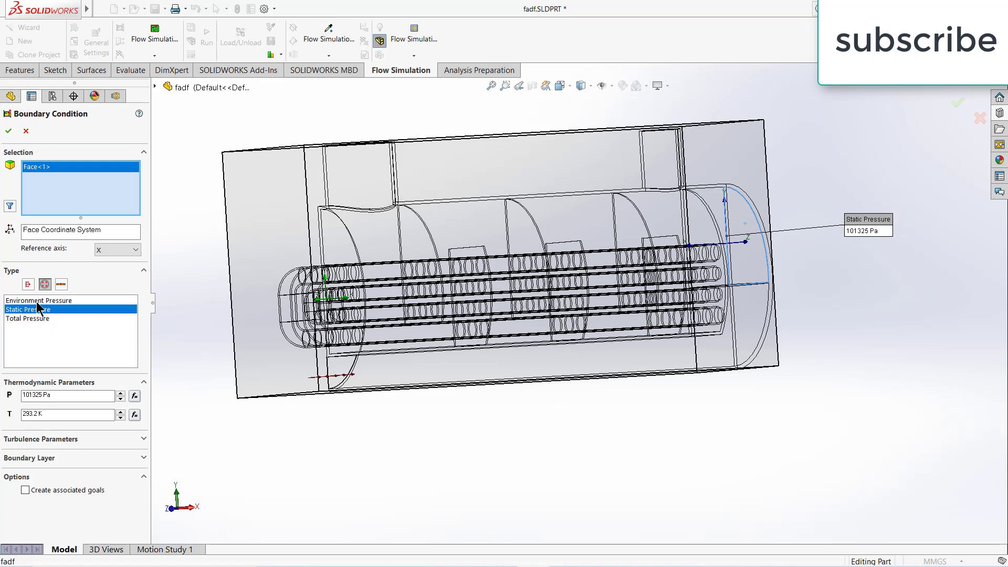
pyautogui.click(37, 302)
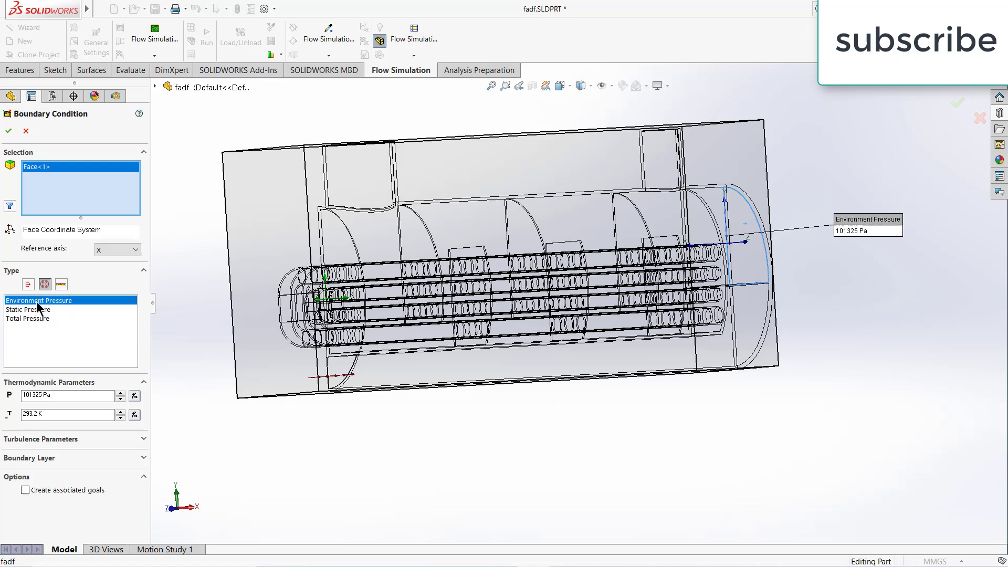
pyautogui.click(10, 132)
pyautogui.scroll(5, 459, 349)
pyautogui.moveTo(459, 349)
pyautogui.mouseDown(button='middle')
pyautogui.moveTo(518, 353)
pyautogui.moveTo(429, 232)
pyautogui.mouseUp(button='middle')
pyautogui.scroll(-5, 519, 352)
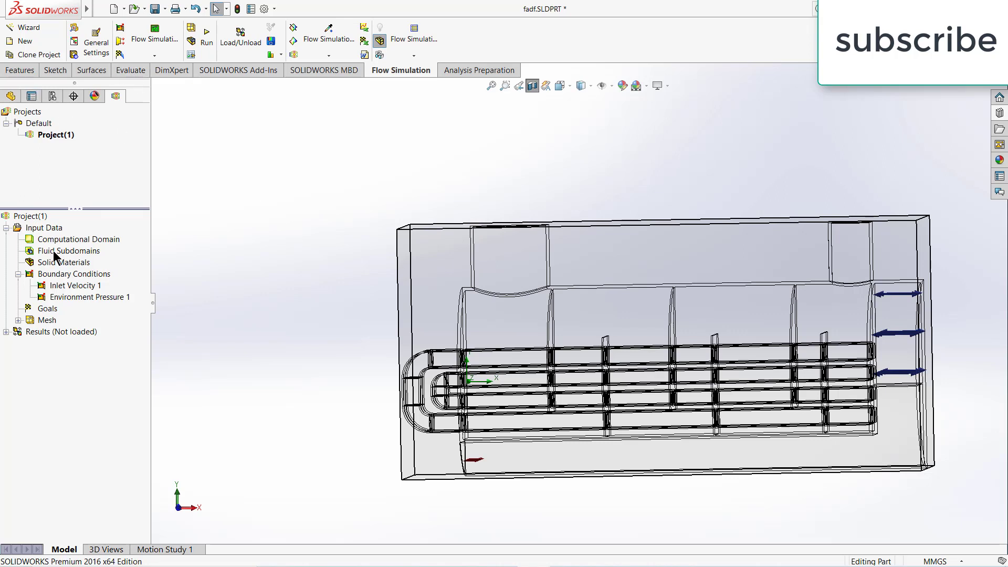
# - Add a 1 m/s Inlet Velocity on the left nozzle's top face
pyautogui.rightClick(61, 275)
pyautogui.click(91, 282)
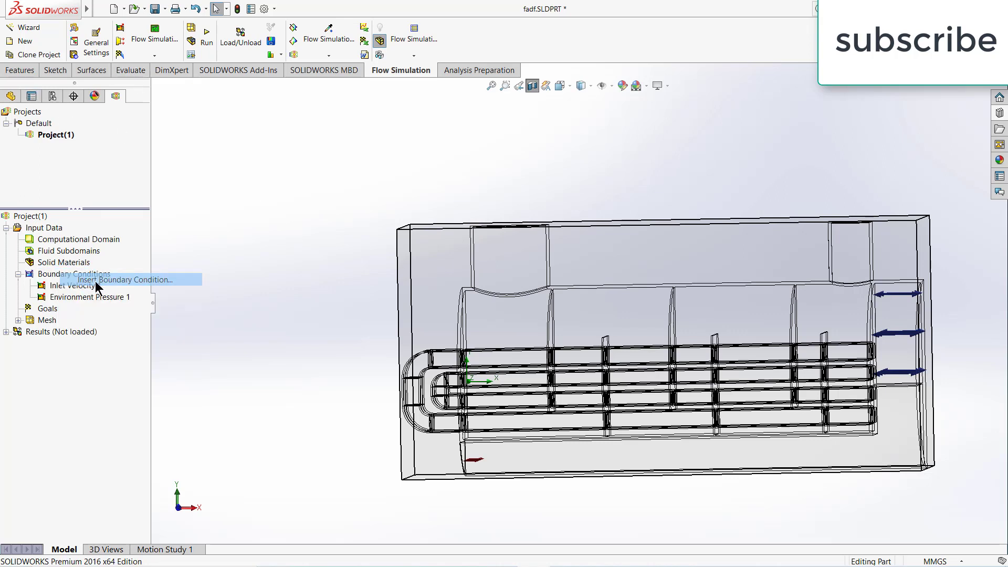
pyautogui.moveTo(408, 285); pyautogui.dragTo(504, 252, button='middle')
pyautogui.click(506, 246)
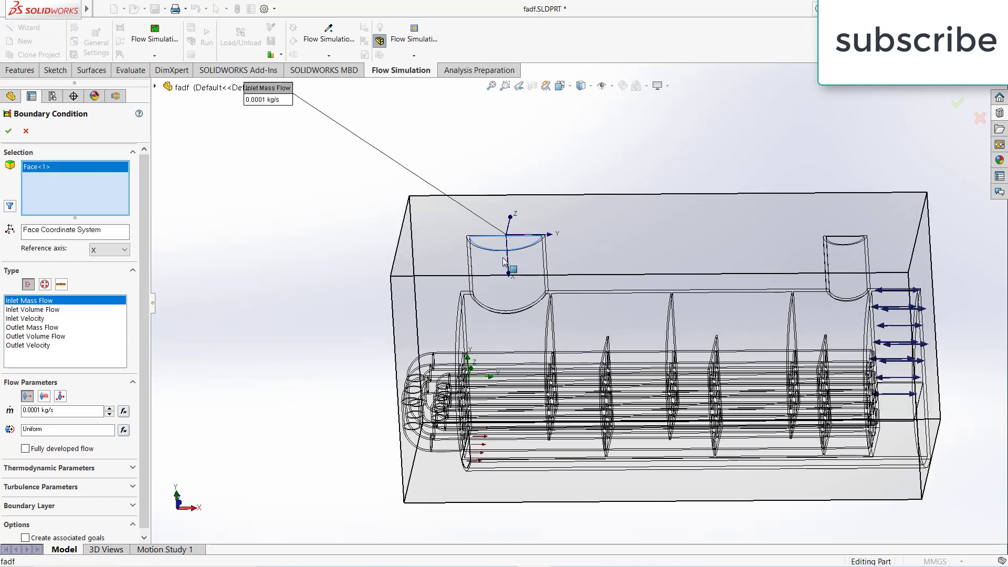
pyautogui.click(40, 318)
pyautogui.moveTo(61, 412); pyautogui.dragTo(1, 410)
pyautogui.write('1 m/s')
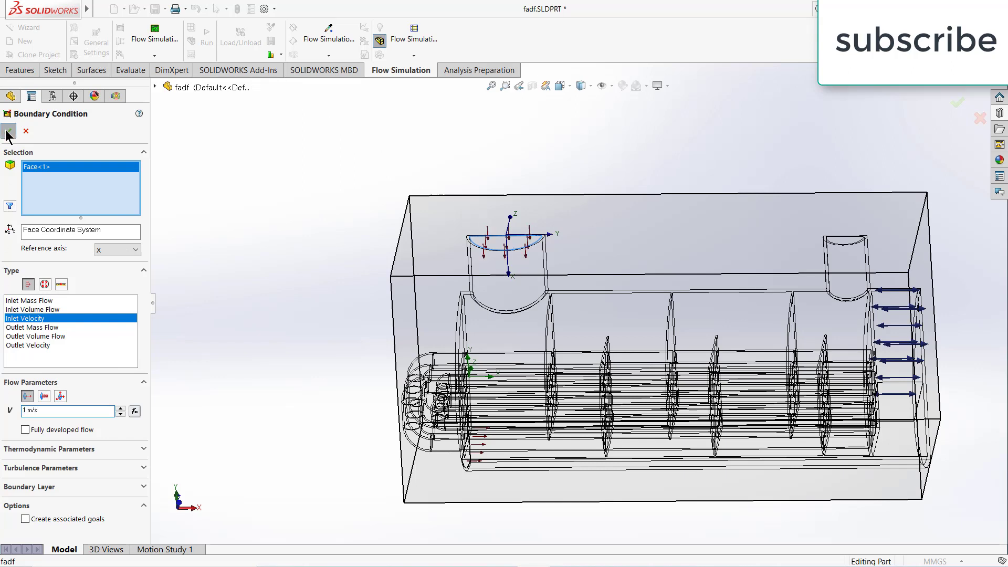
pyautogui.click(8, 130)
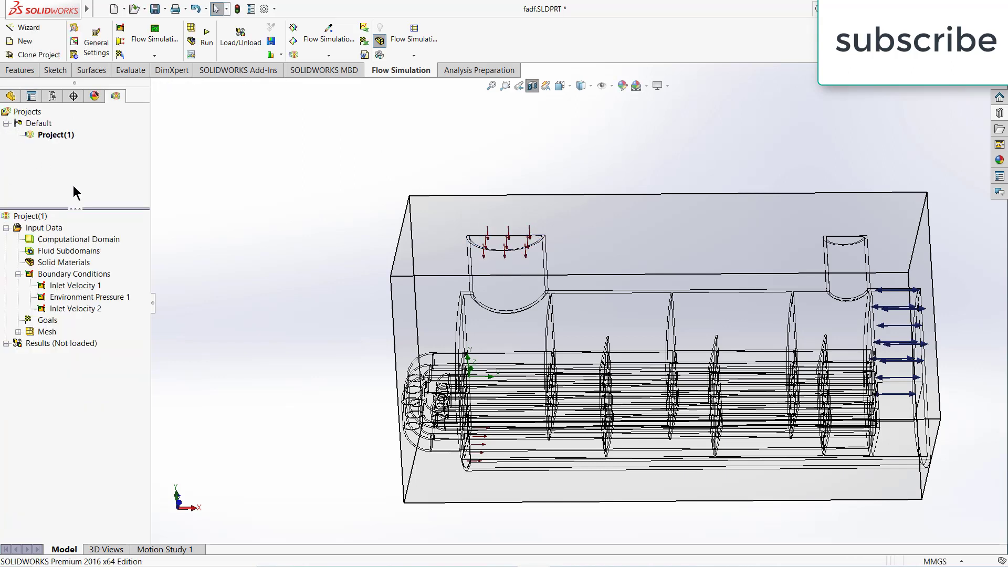
# - Edit Inlet Velocity 2 so the nozzle inflow is fully developed
pyautogui.click(69, 309)
pyautogui.rightClick(69, 309)
pyautogui.click(91, 316)
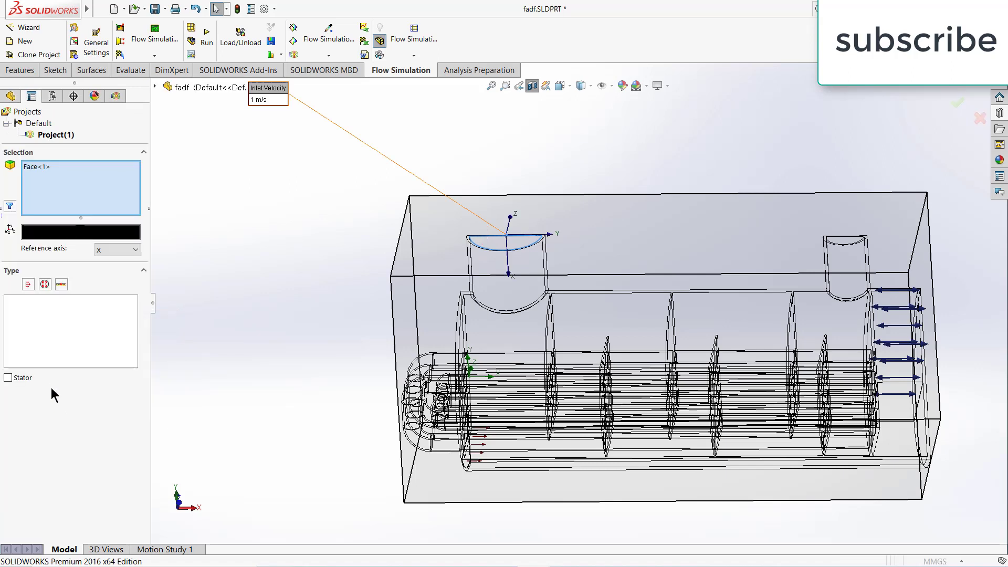
pyautogui.click(43, 449)
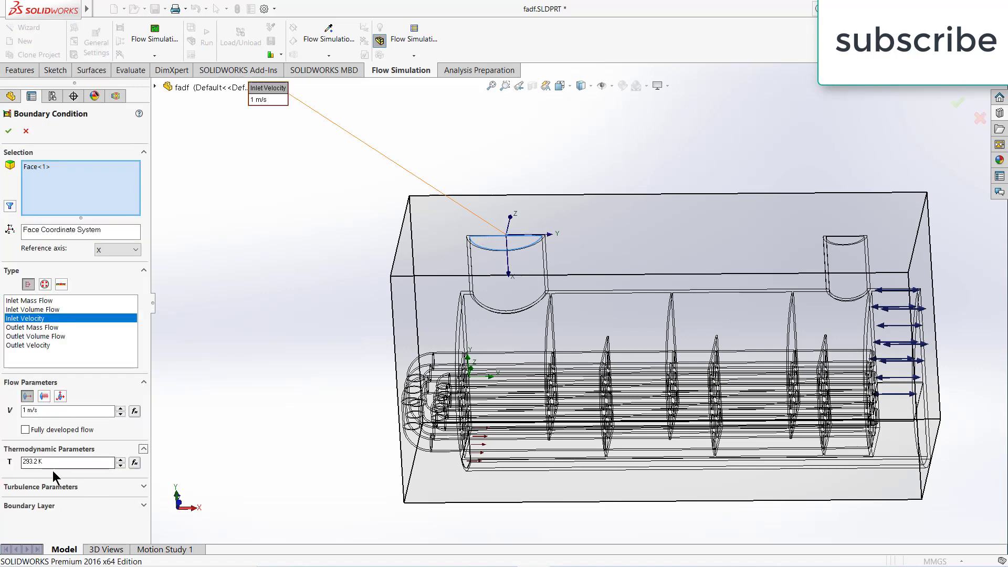
pyautogui.click(25, 429)
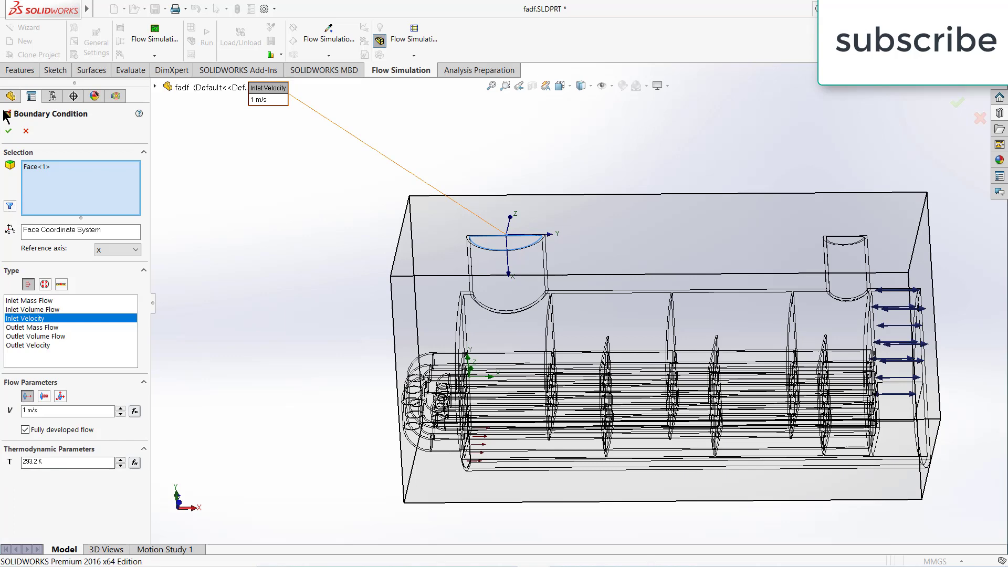
pyautogui.click(8, 131)
pyautogui.scroll(3, 493, 314)
pyautogui.scroll(-5, 602, 296)
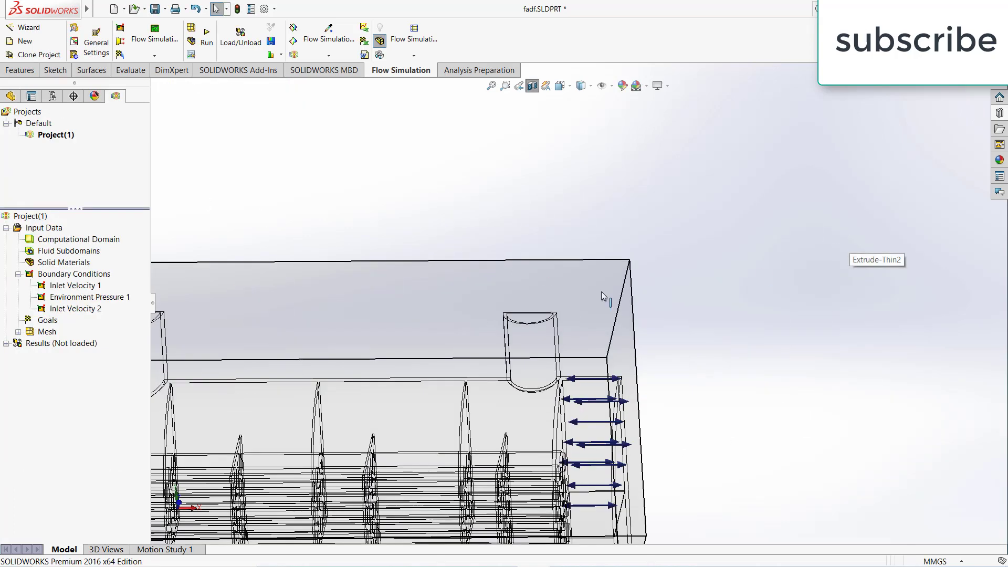
pyautogui.scroll(3, 465, 354)
pyautogui.scroll(2, 481, 366)
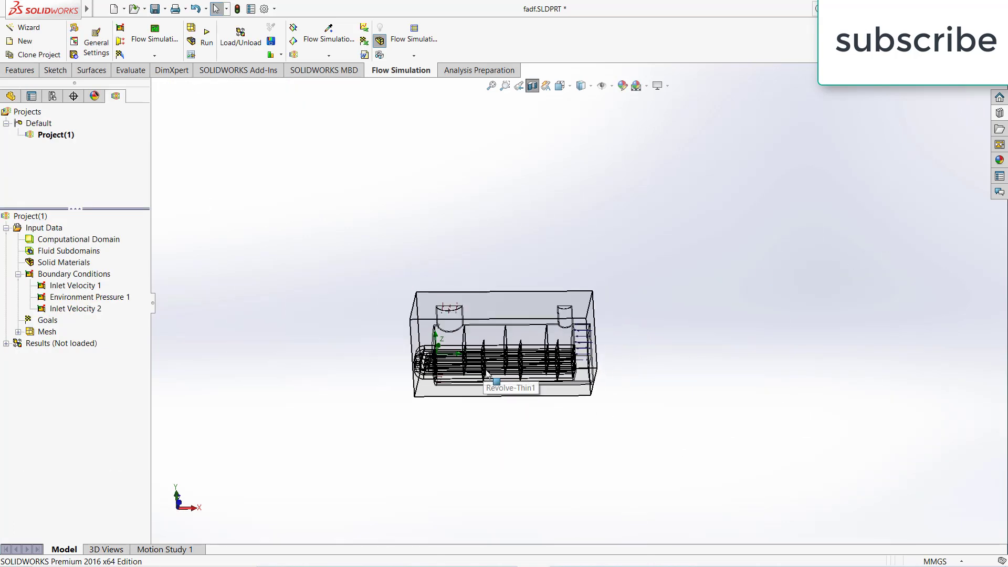
pyautogui.scroll(-3, 477, 342)
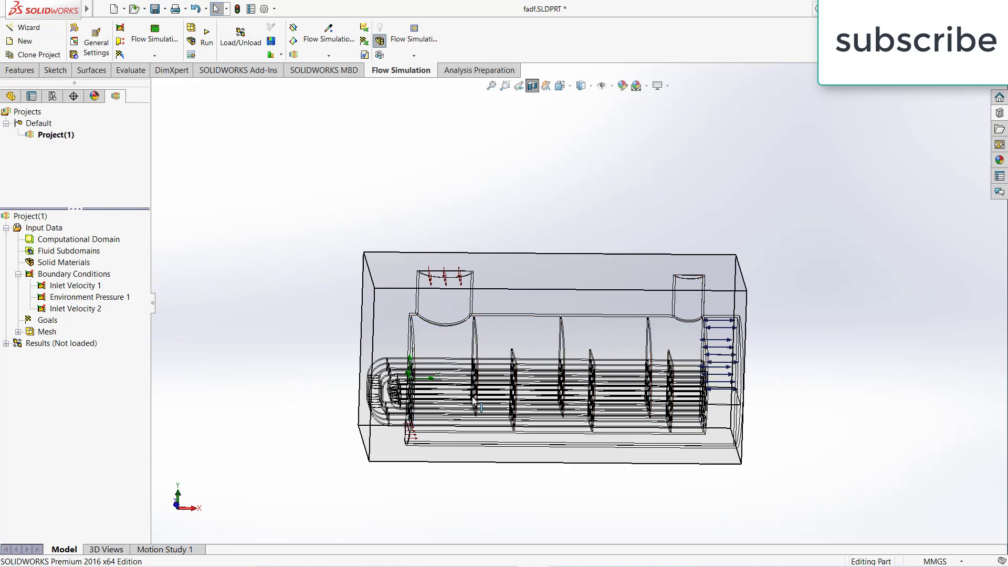
pyautogui.moveTo(477, 347); pyautogui.dragTo(482, 345, button='middle')
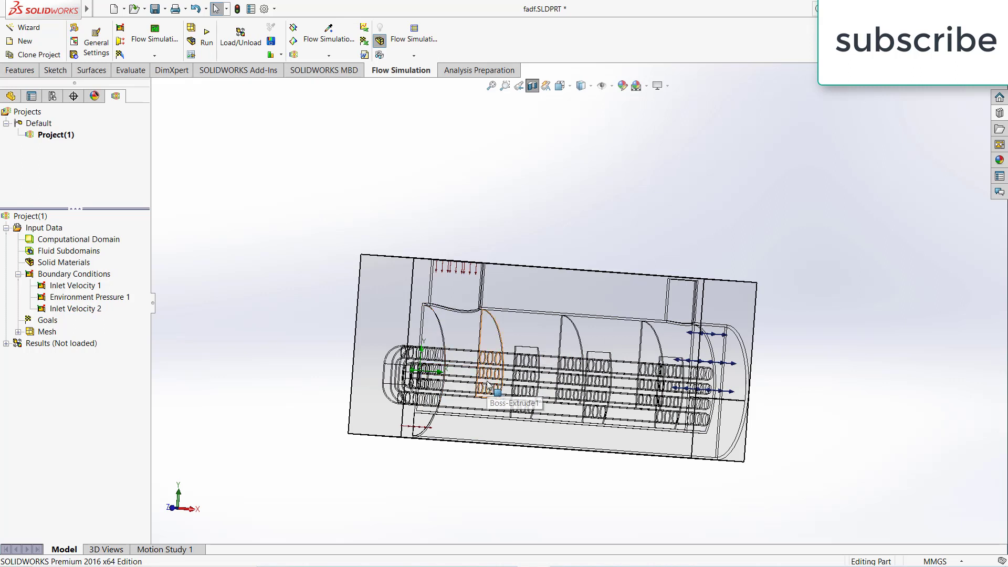
# - Apply an Environment Pressure opening to the right nozzle's top face
pyautogui.rightClick(53, 278)
pyautogui.click(79, 280)
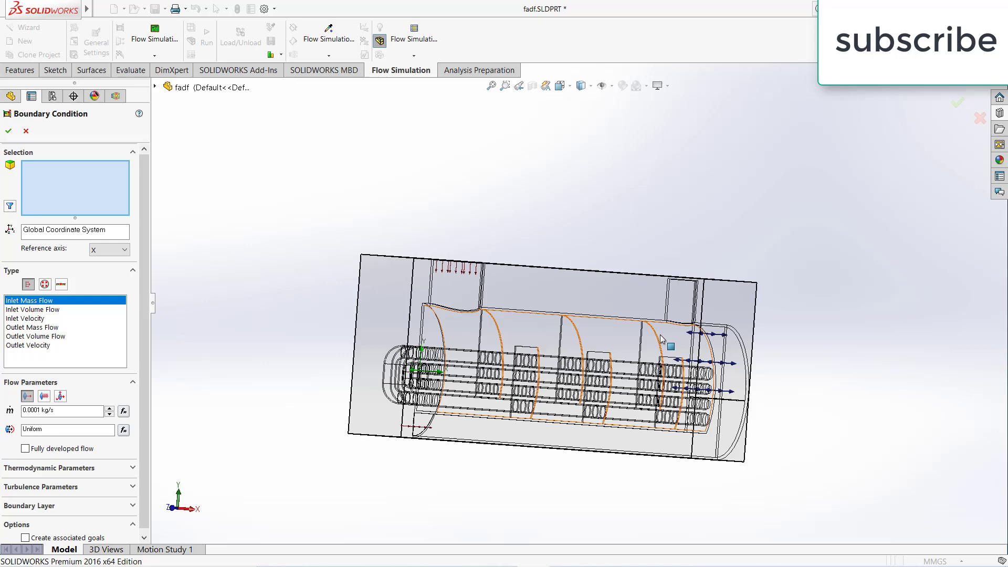
pyautogui.moveTo(662, 339); pyautogui.dragTo(686, 276, button='middle')
pyautogui.scroll(-3, 684, 276)
pyautogui.click(669, 273)
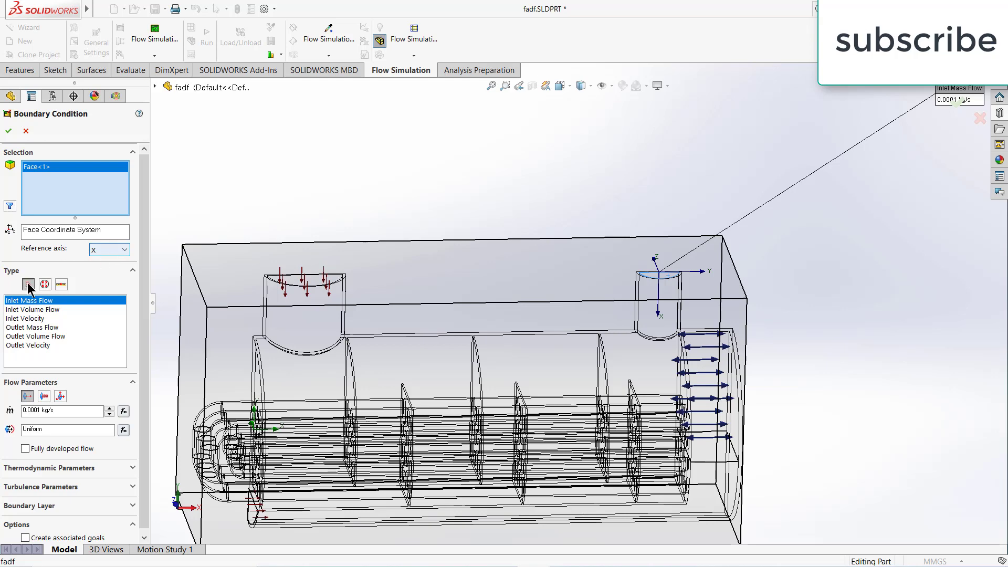
pyautogui.click(43, 285)
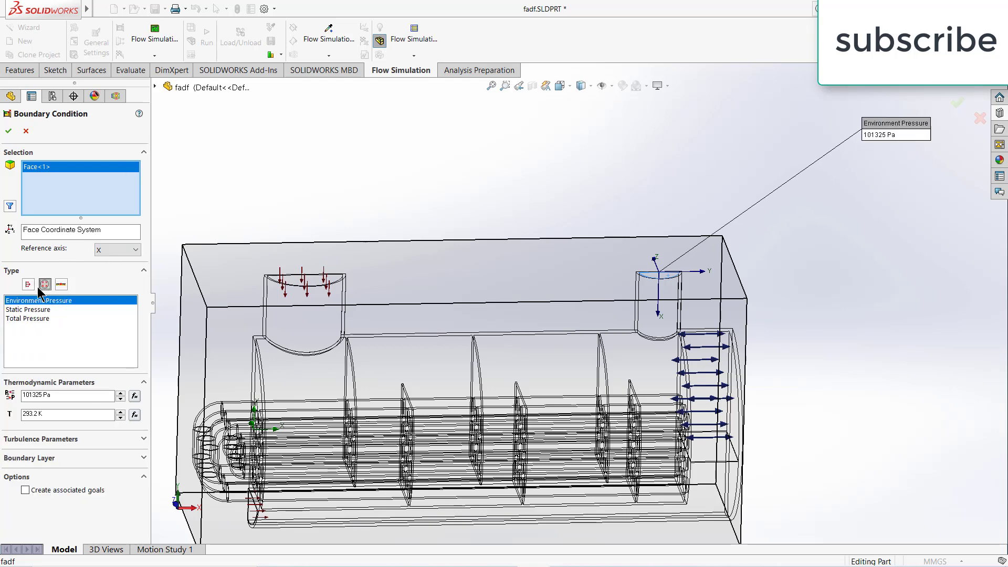
pyautogui.click(9, 131)
pyautogui.scroll(3, 451, 235)
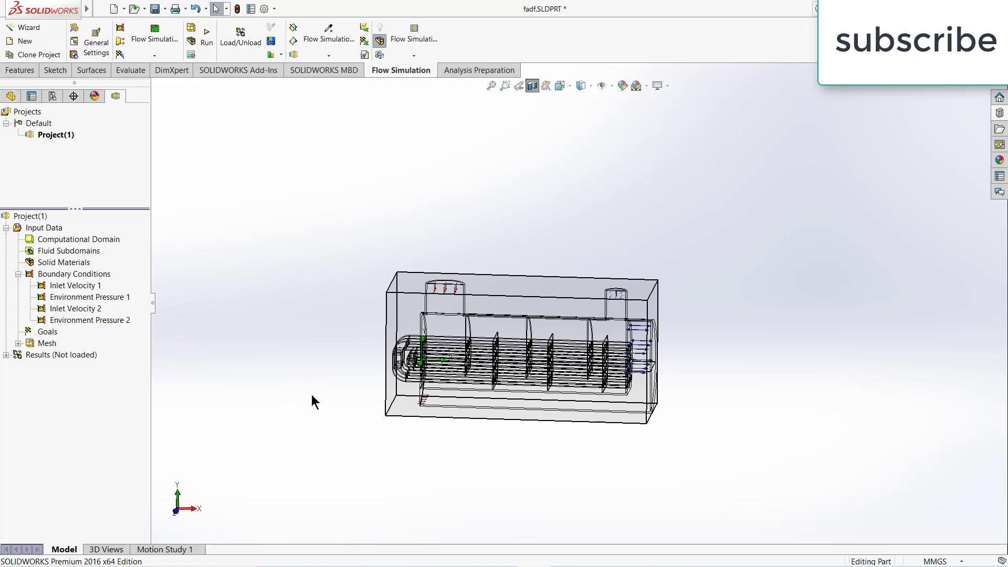
pyautogui.scroll(-5, 586, 315)
pyautogui.scroll(3, 586, 335)
pyautogui.scroll(-3, 586, 335)
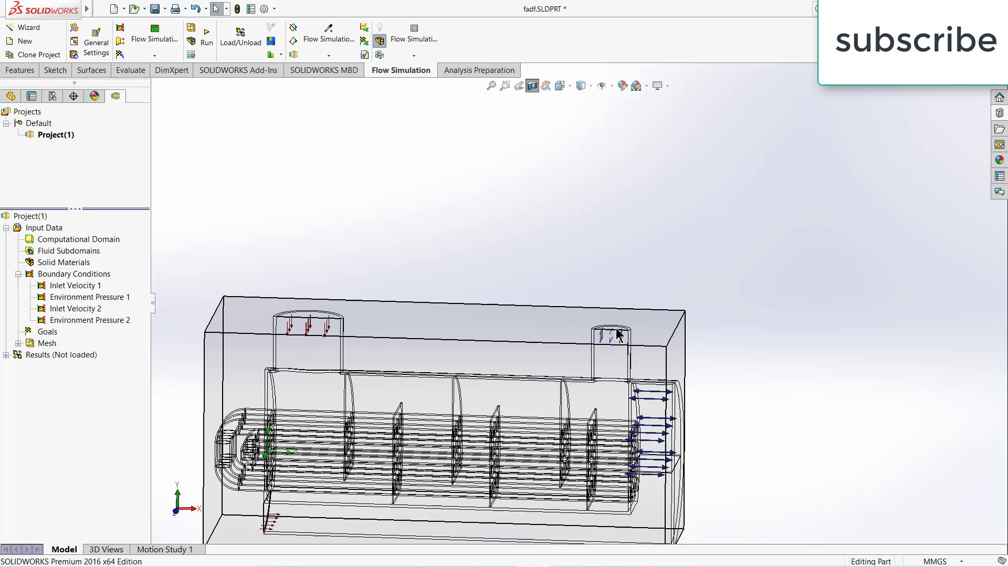
pyautogui.scroll(-1, 587, 334)
pyautogui.scroll(4, 598, 335)
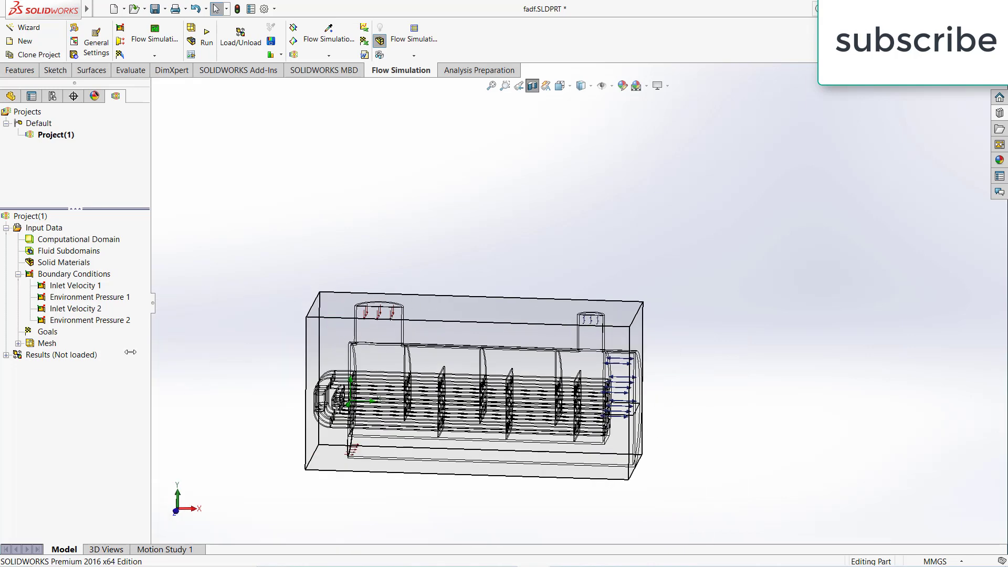
# - Insert an average Temperature surface goal on the pipe opening face
pyautogui.rightClick(47, 334)
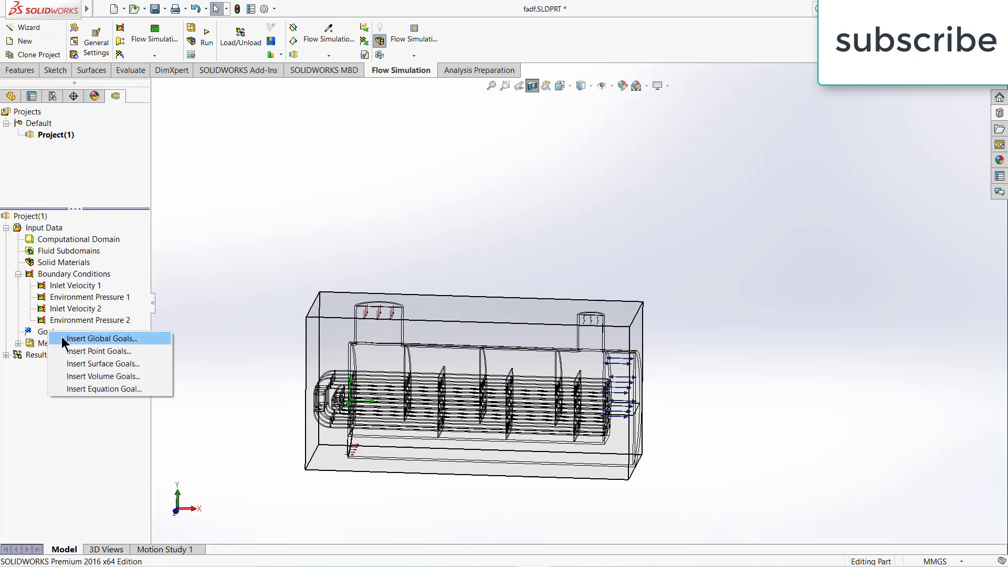
pyautogui.click(71, 368)
pyautogui.scroll(-3, 684, 345)
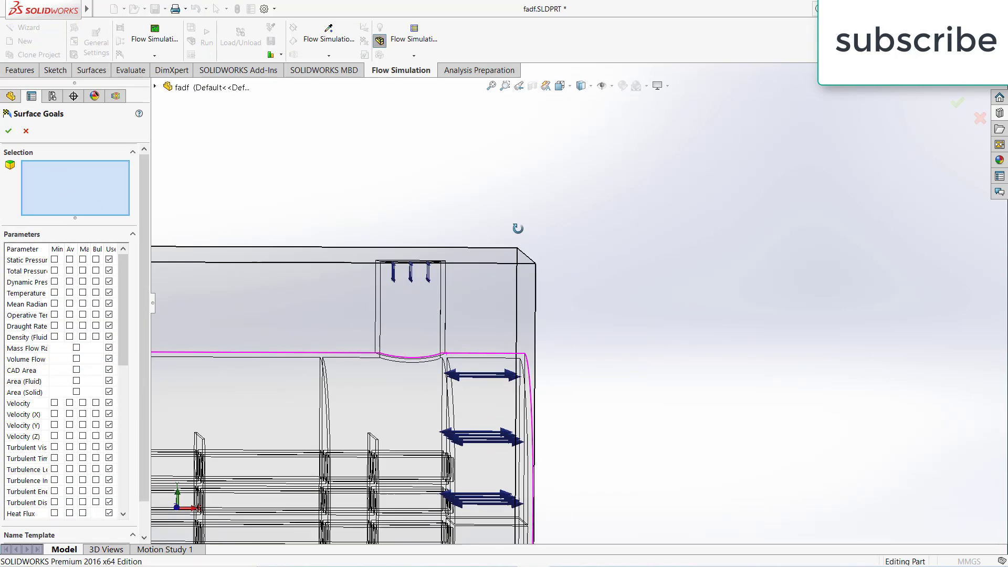
pyautogui.scroll(-1, 517, 229)
pyautogui.click(404, 279)
pyautogui.scroll(3, 401, 291)
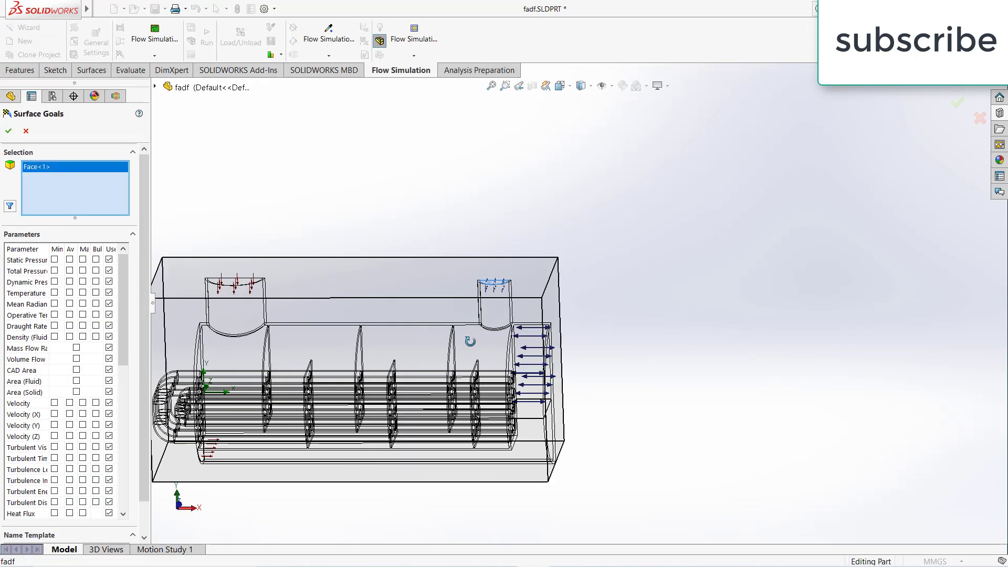
pyautogui.moveTo(470, 341); pyautogui.dragTo(467, 308, button='middle')
pyautogui.scroll(-2, 467, 308)
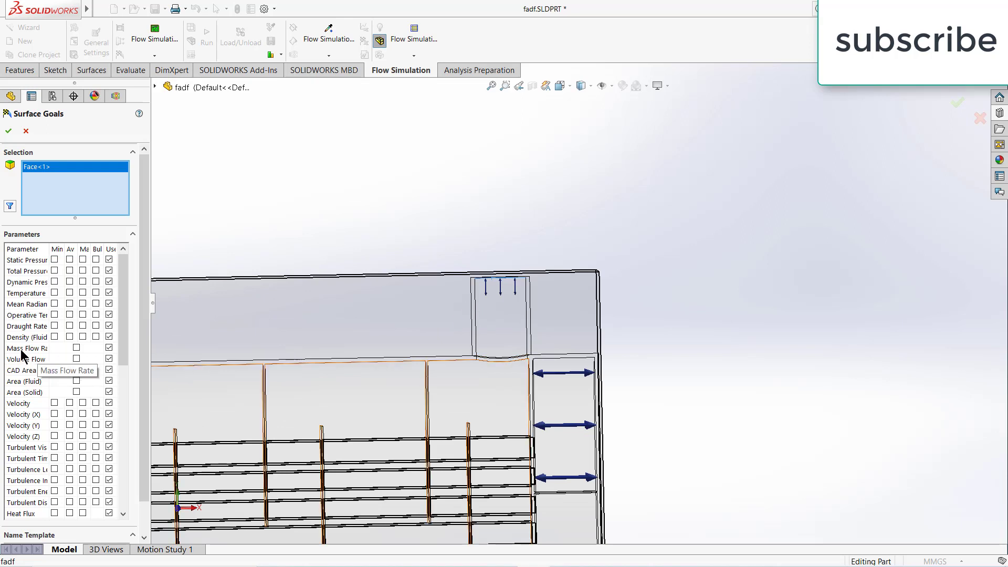
pyautogui.click(69, 293)
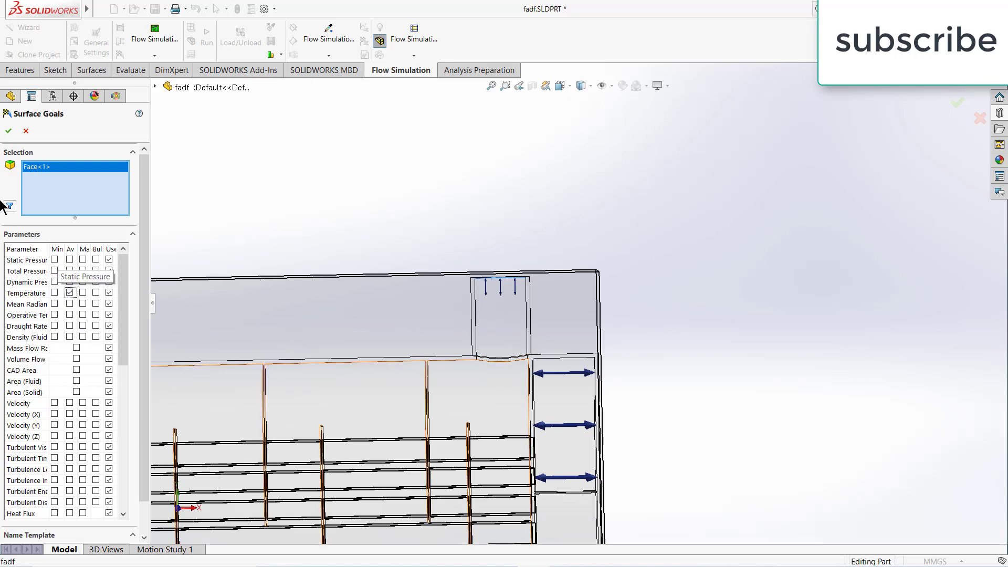
pyautogui.click(8, 131)
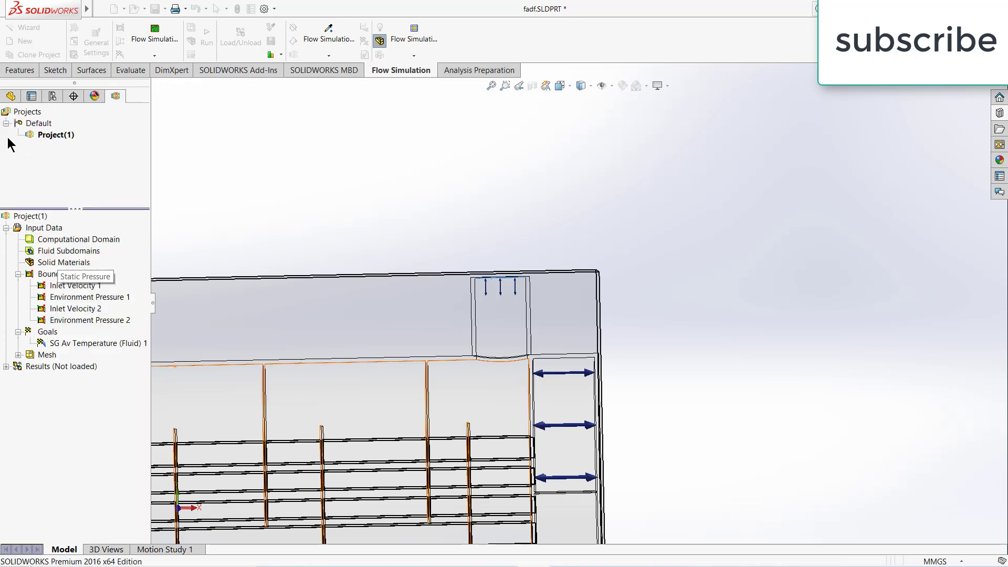
# - Rename the new temperature goal to 'tout'
pyautogui.doubleClick(70, 344)
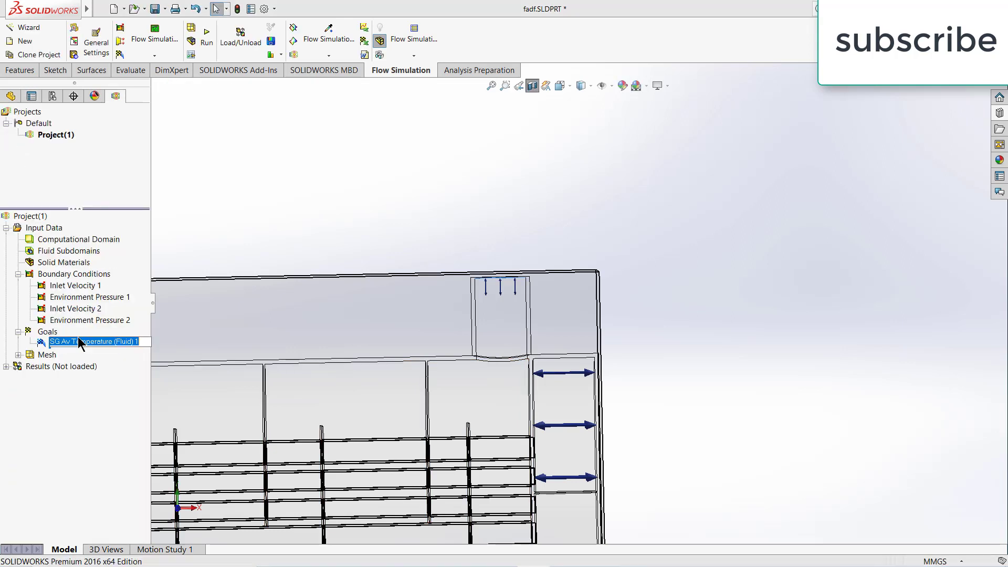
pyautogui.press('BackSpace')
pyautogui.write('tout')
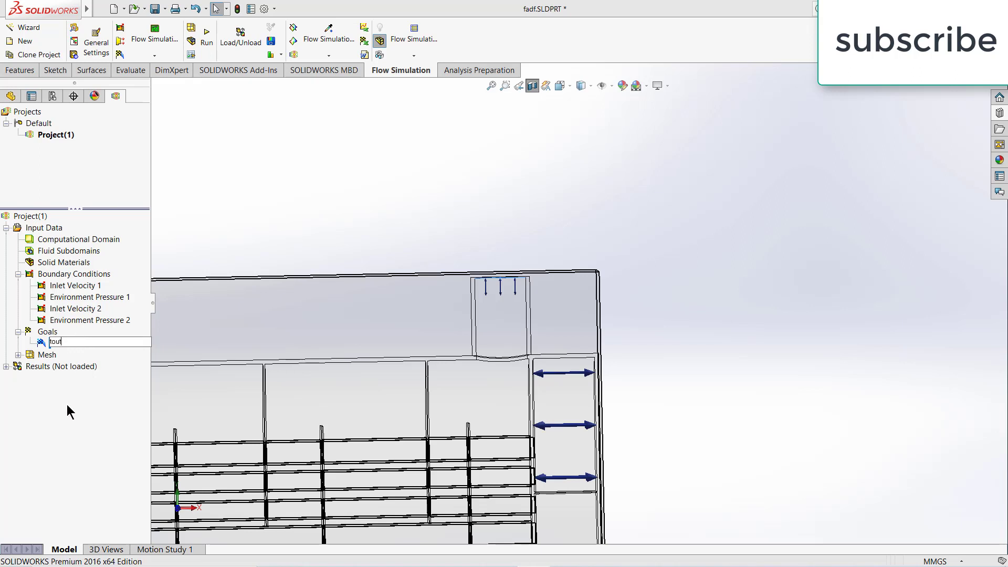
pyautogui.press('Return')
pyautogui.scroll(-3, 255, 237)
pyautogui.scroll(3, 419, 311)
pyautogui.moveTo(419, 310); pyautogui.dragTo(372, 277, button='middle')
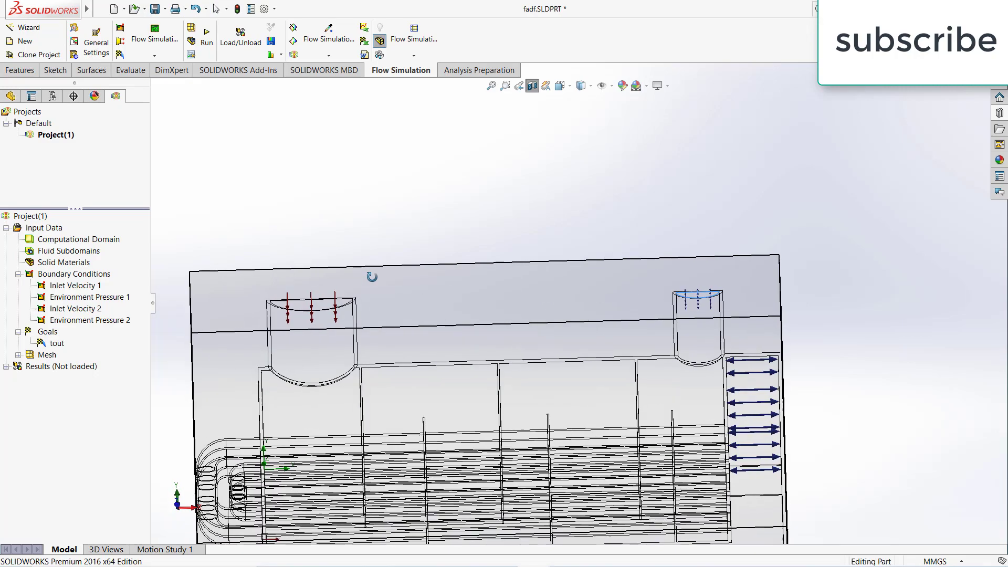
# - Add a Temperature Average surface goal on the selected faces and rename it 'tin'
pyautogui.rightClick(45, 332)
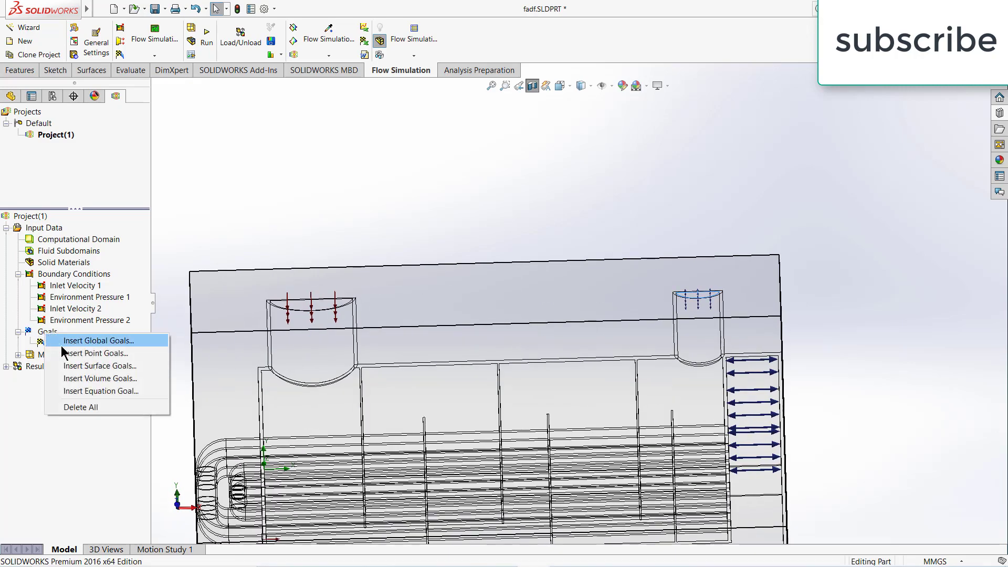
pyautogui.click(86, 366)
pyautogui.moveTo(286, 344); pyautogui.dragTo(223, 307, button='middle')
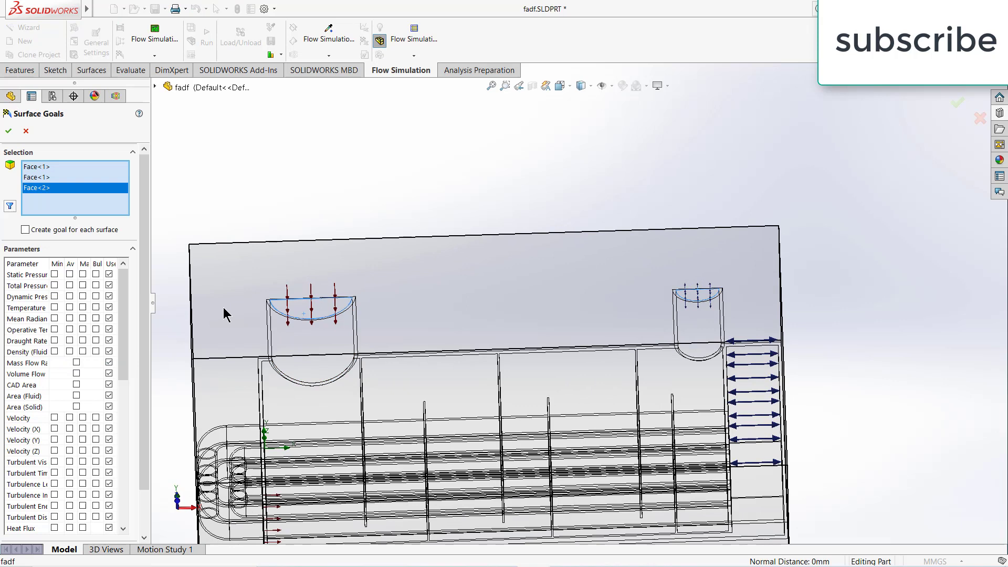
pyautogui.click(70, 307)
pyautogui.click(8, 131)
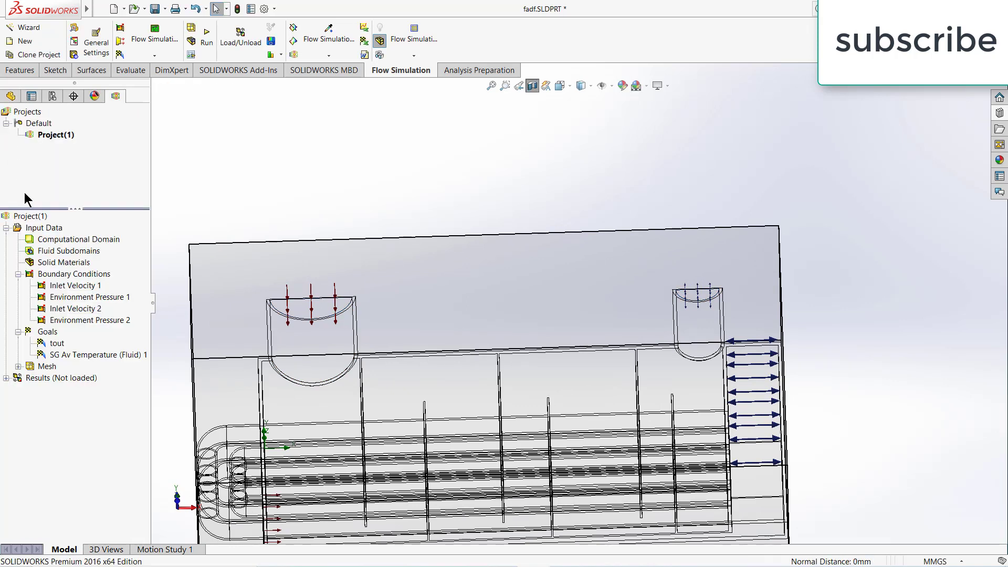
pyautogui.click(61, 355)
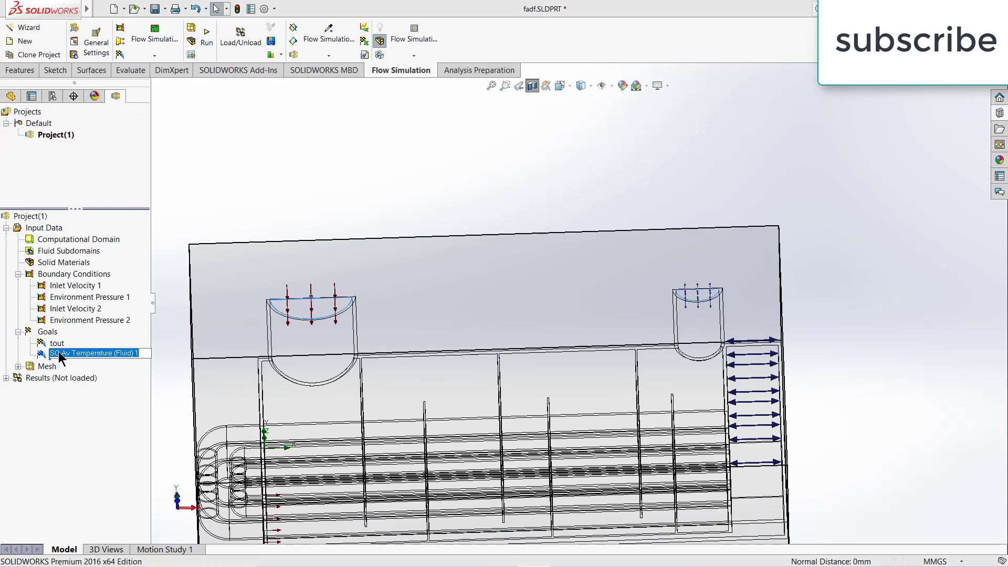
pyautogui.press('BackSpace')
pyautogui.write('tin')
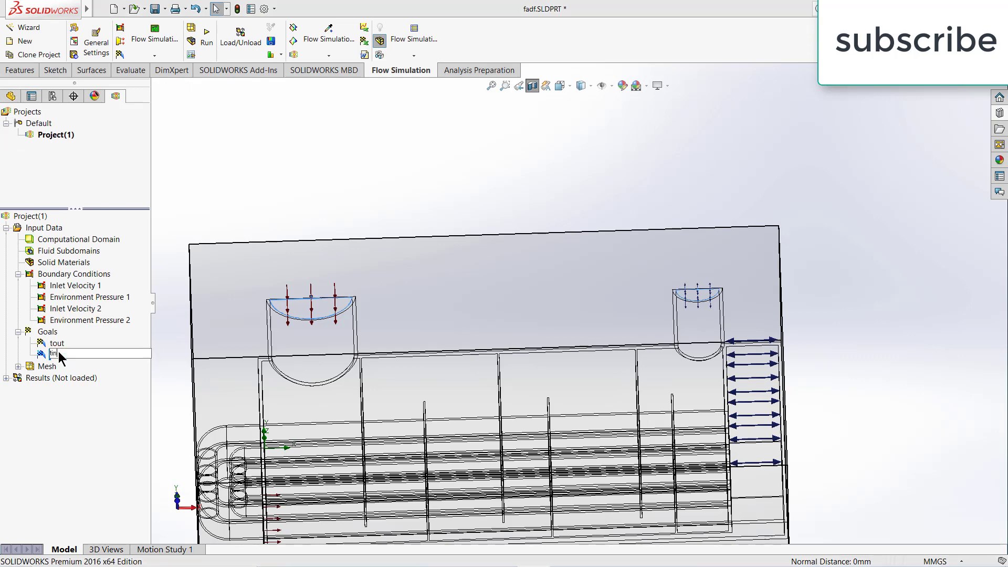
pyautogui.click(258, 147)
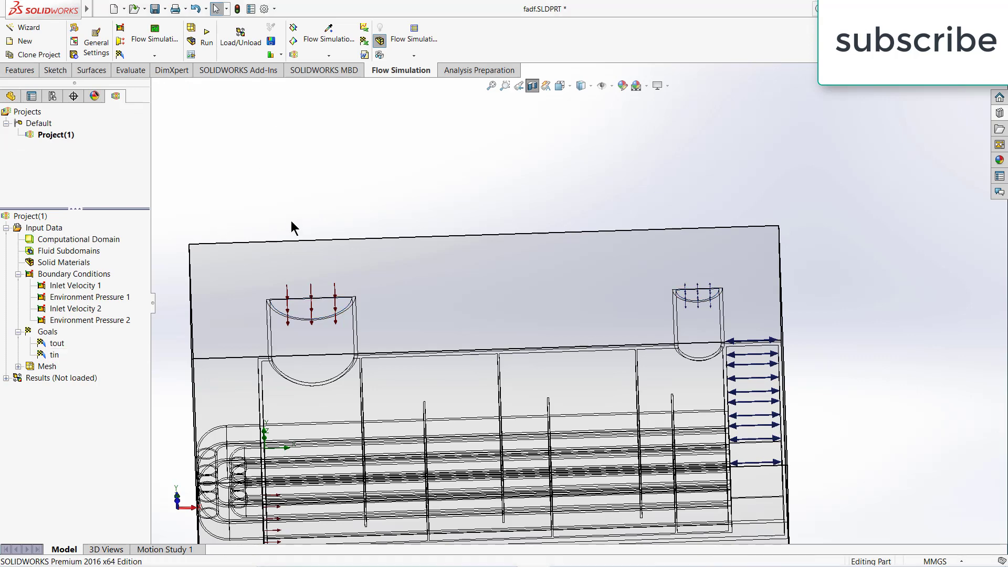
pyautogui.scroll(-3, 329, 232)
# - Create equation goal {tout}-{tin} named 'temperature difference'
pyautogui.rightClick(28, 335)
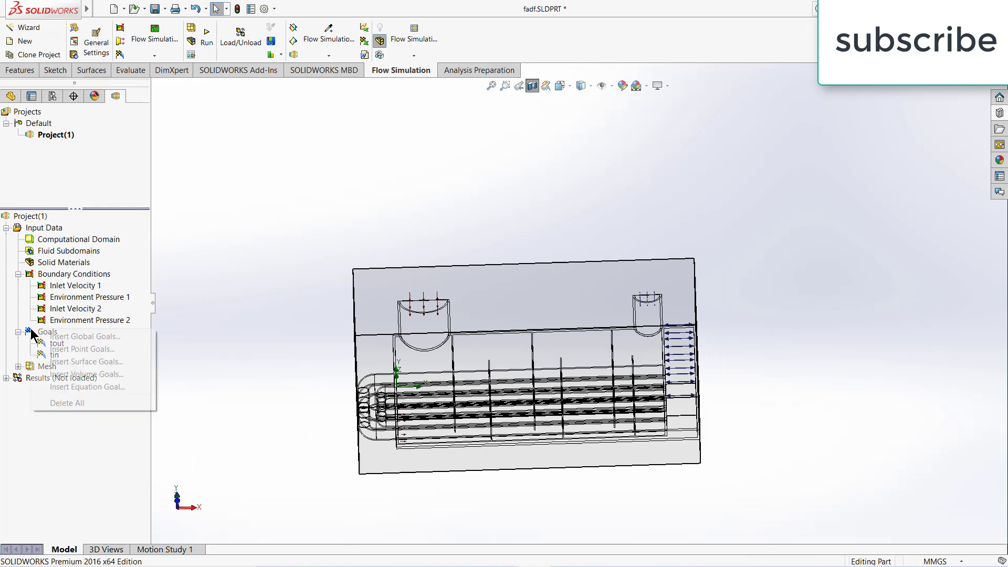
pyautogui.click(74, 385)
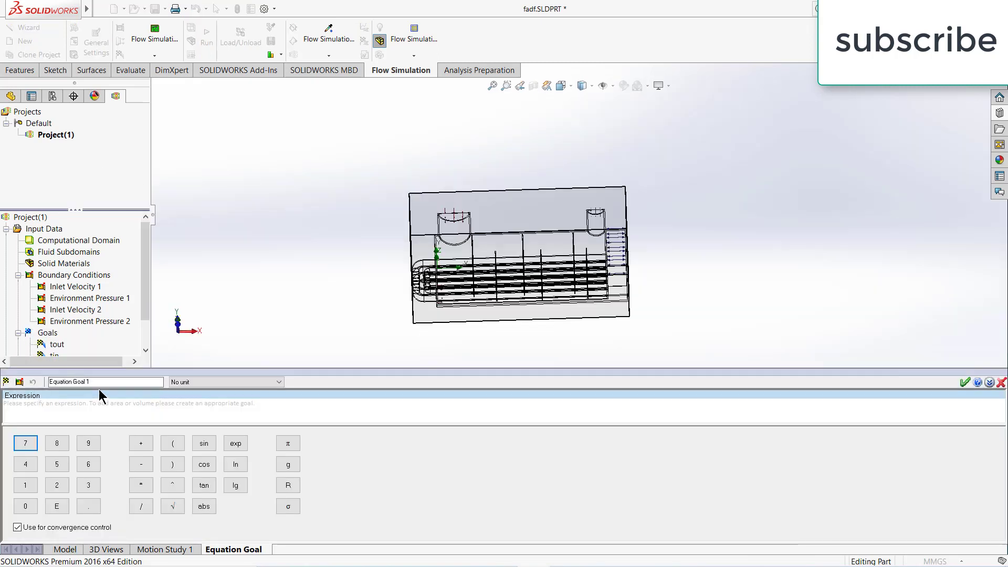
pyautogui.scroll(-1, 91, 313)
pyautogui.click(55, 310)
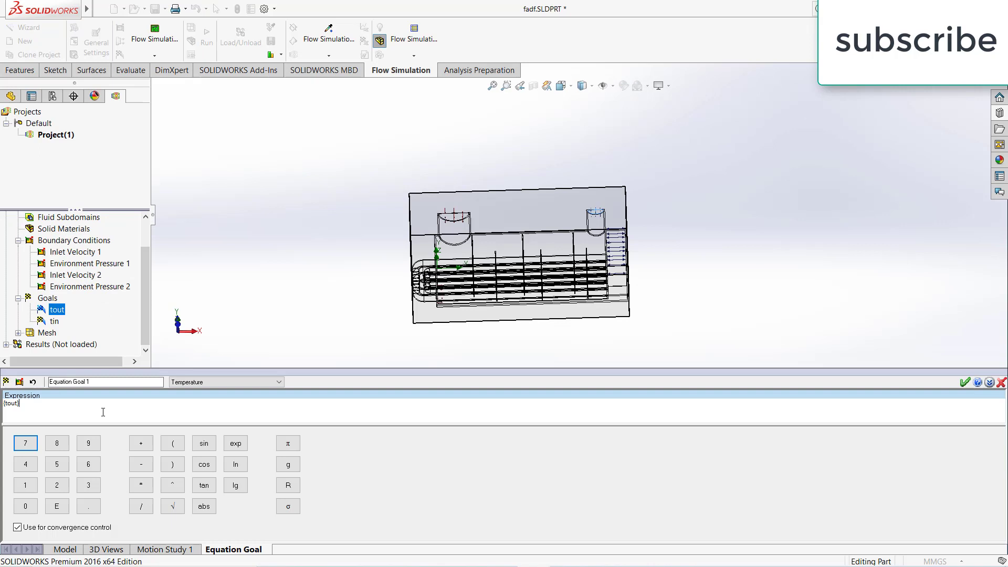
pyautogui.click(142, 465)
pyautogui.click(55, 320)
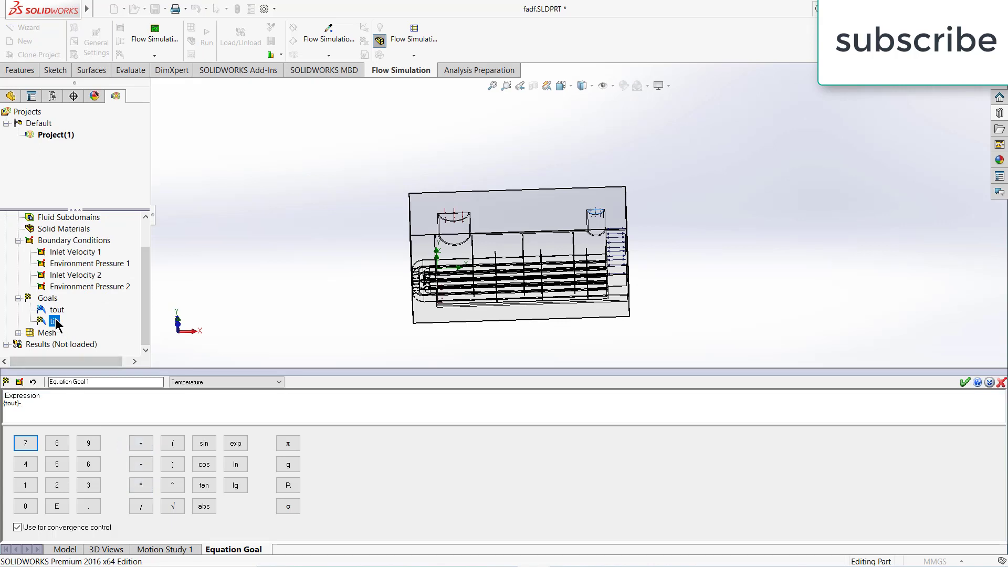
pyautogui.moveTo(99, 383); pyautogui.dragTo(3, 351)
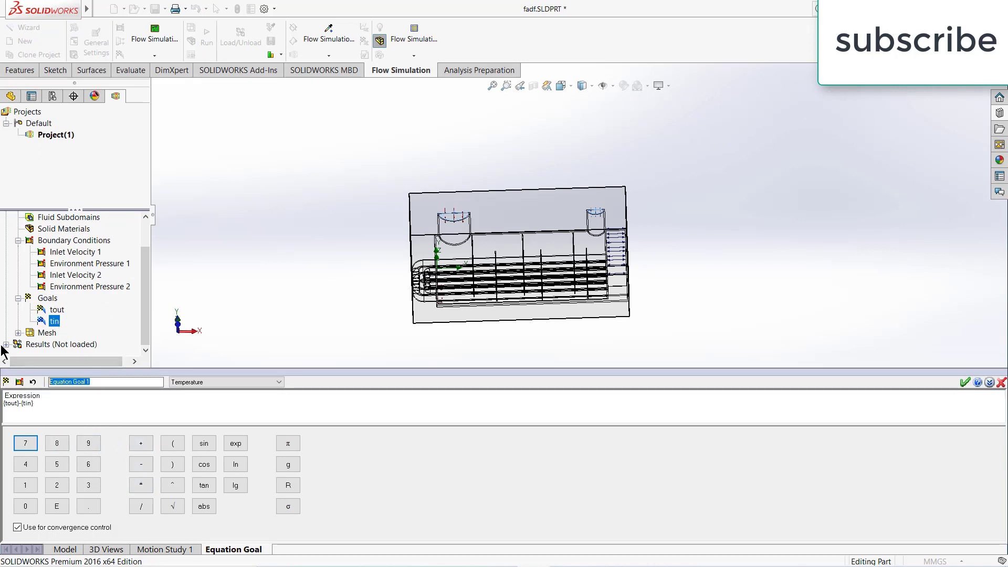
pyautogui.write('temper')
pyautogui.write('ature difference')
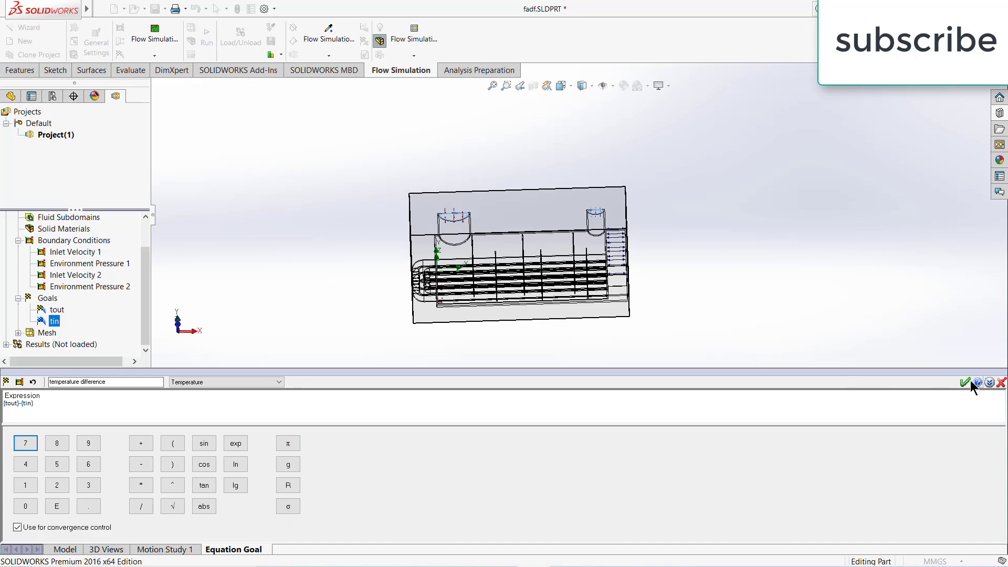
pyautogui.click(966, 382)
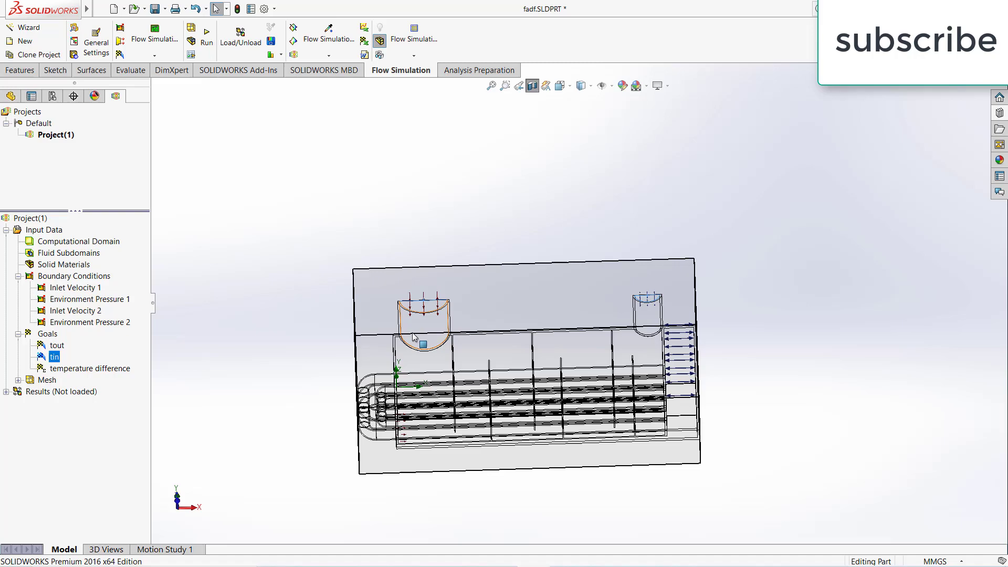
pyautogui.moveTo(485, 336); pyautogui.dragTo(499, 462, button='middle')
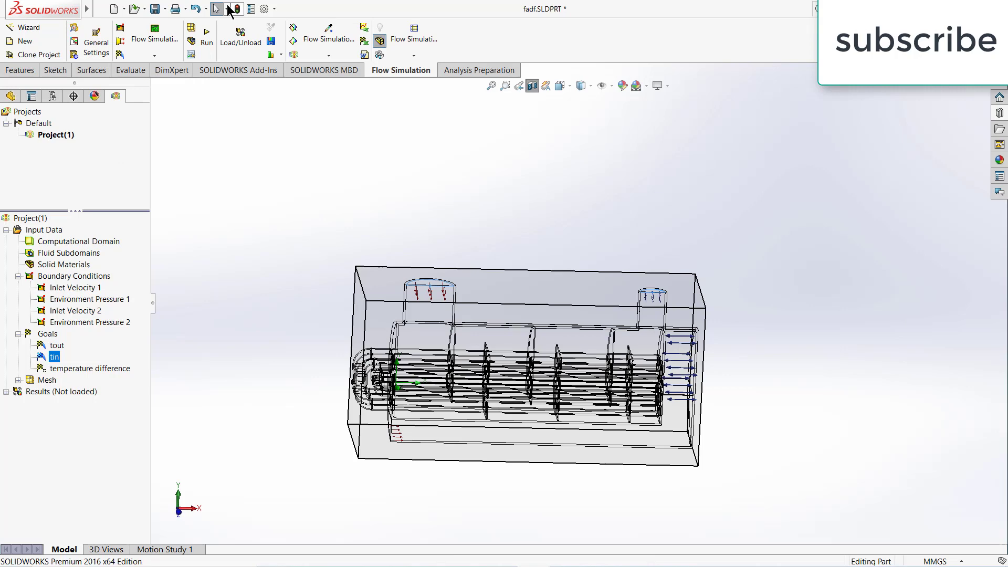
# - Run the project calculation with the default Run dialog settings
pyautogui.click(208, 33)
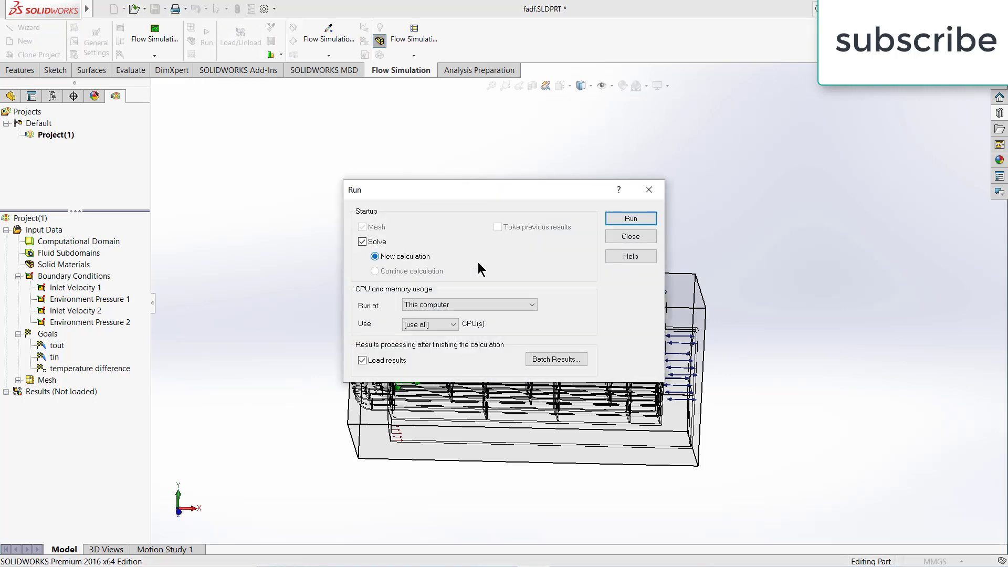
pyautogui.click(638, 217)
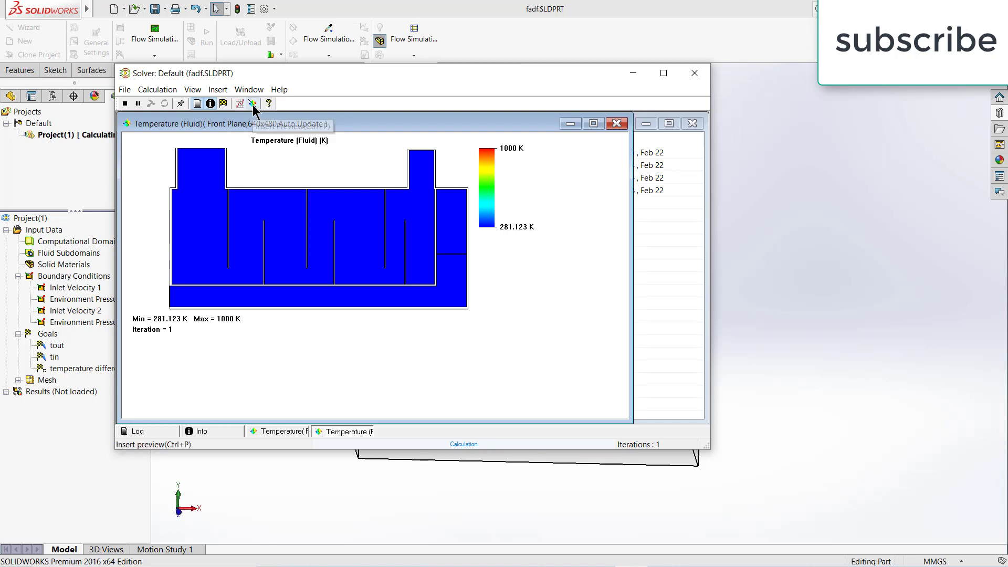
# - Change the solver preview parameter from Pressure to Temperature
pyautogui.click(252, 105)
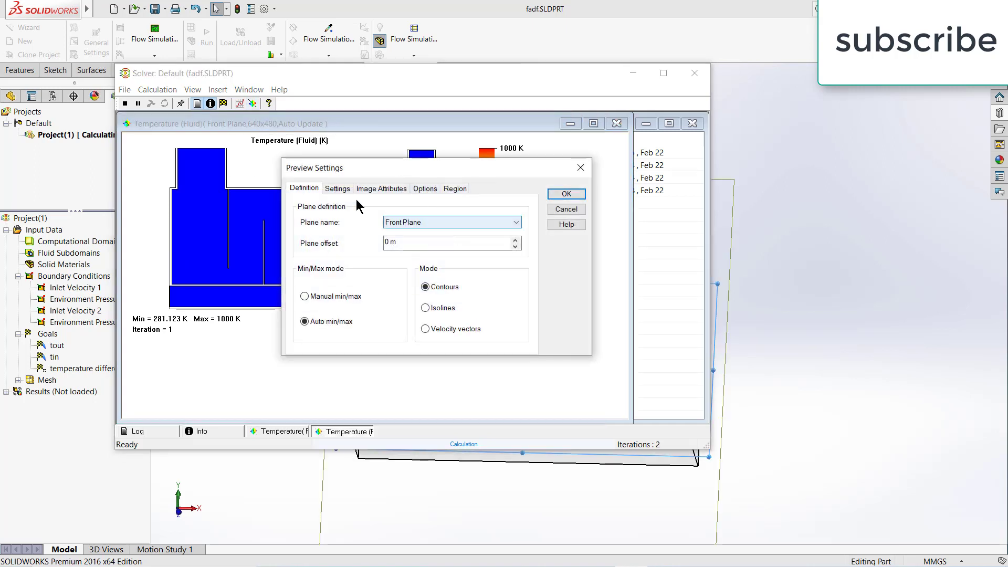
pyautogui.click(342, 190)
pyautogui.click(437, 222)
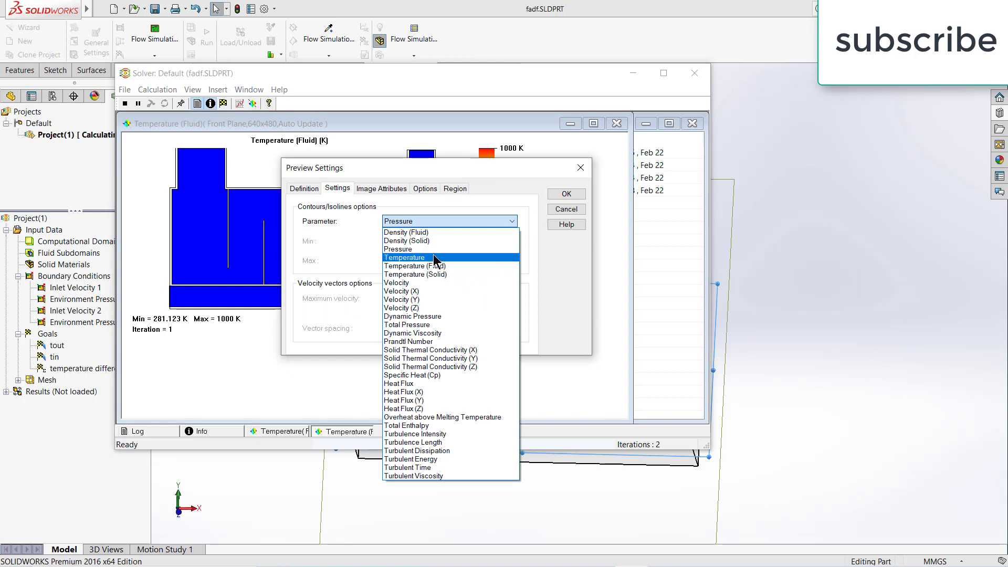
pyautogui.click(581, 169)
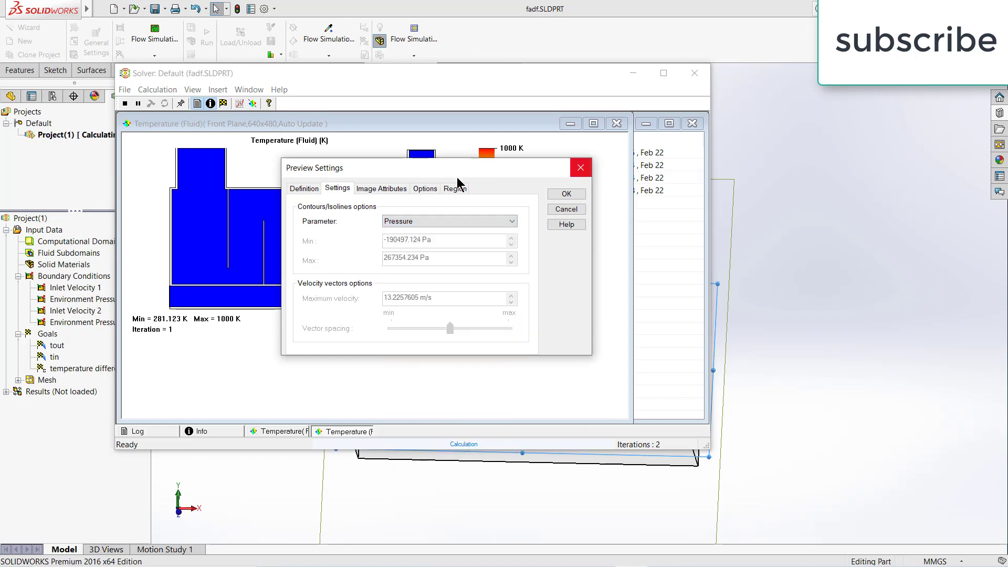
pyautogui.click(404, 223)
pyautogui.click(415, 262)
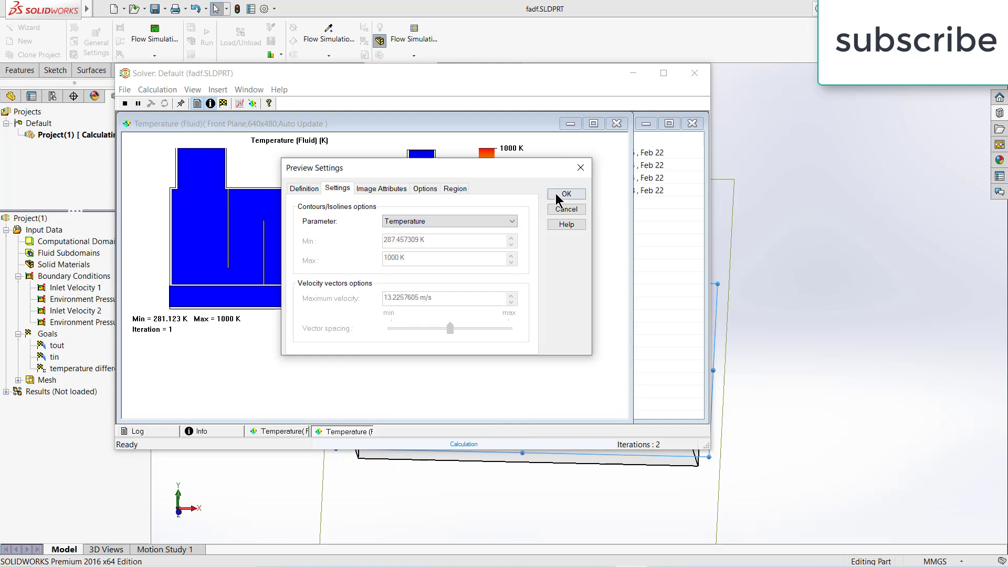
pyautogui.click(581, 168)
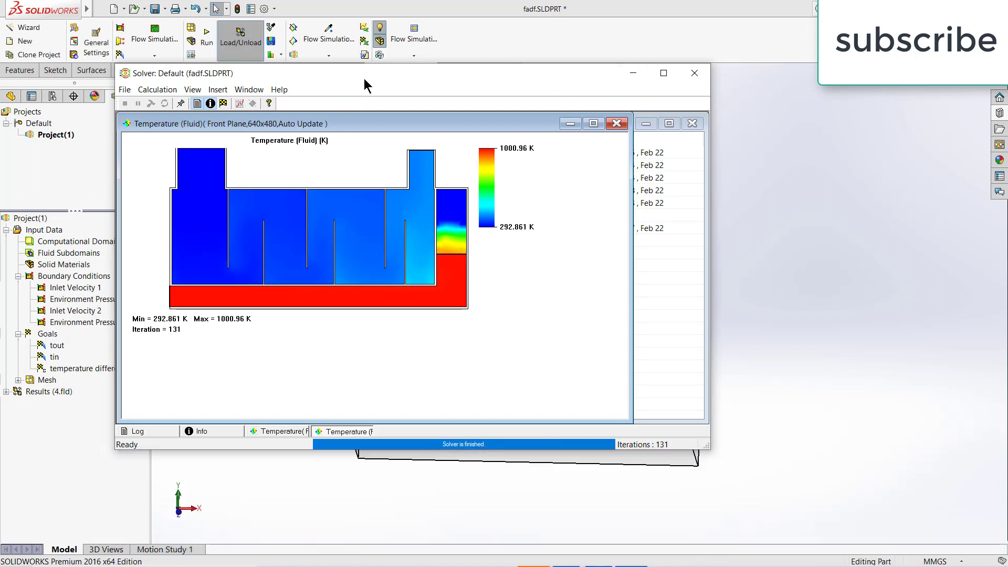
# - Close the solver after it finishes at 131 iterations and expand Results
pyautogui.moveTo(364, 82); pyautogui.dragTo(489, 105)
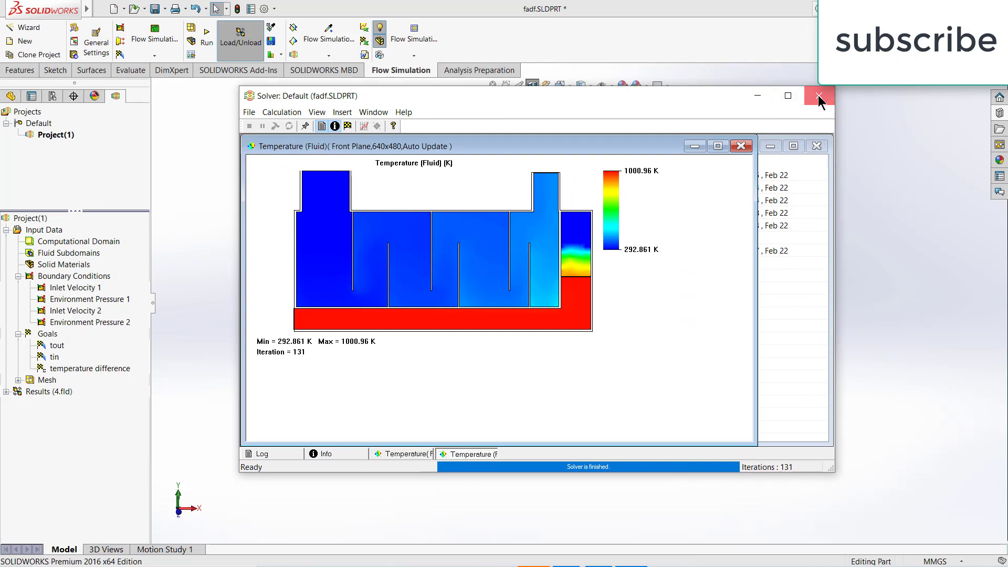
pyautogui.click(818, 95)
pyautogui.click(7, 391)
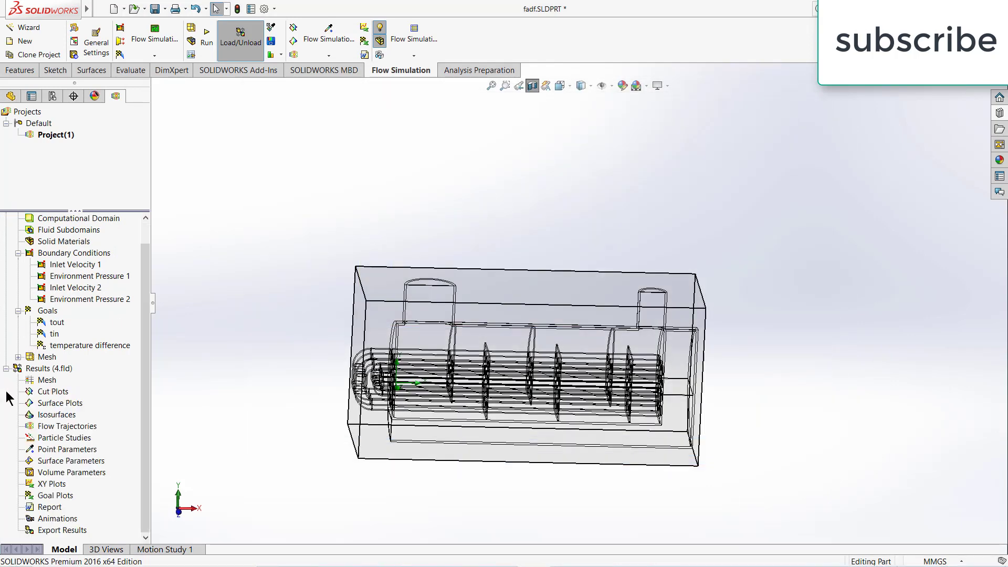
# - Insert a goal plot of all goals, showing tout 388.08 K, tin 313.45 K and difference 74.63 K
pyautogui.rightClick(52, 495)
pyautogui.click(67, 501)
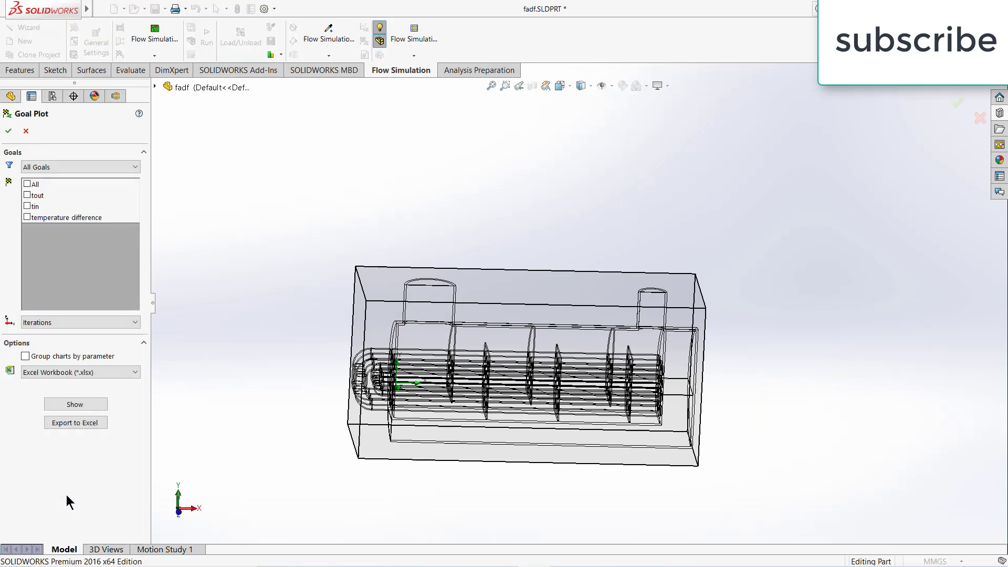
pyautogui.click(33, 187)
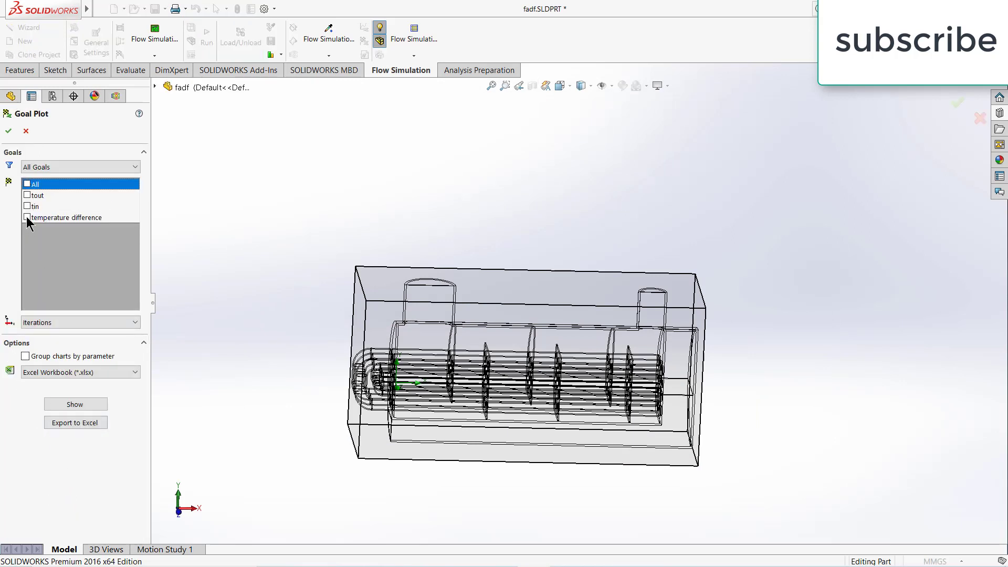
pyautogui.click(27, 183)
pyautogui.click(79, 407)
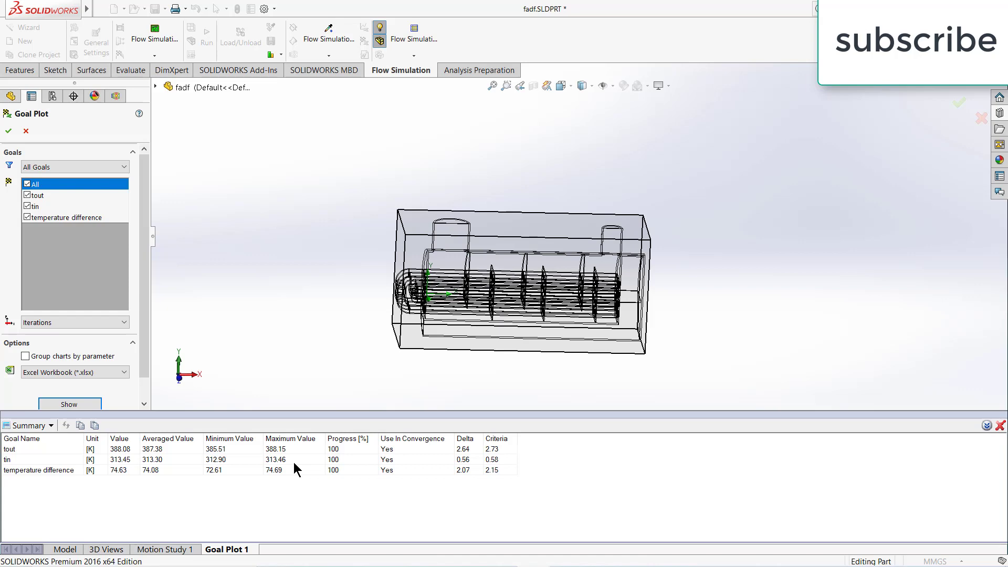
pyautogui.click(8, 131)
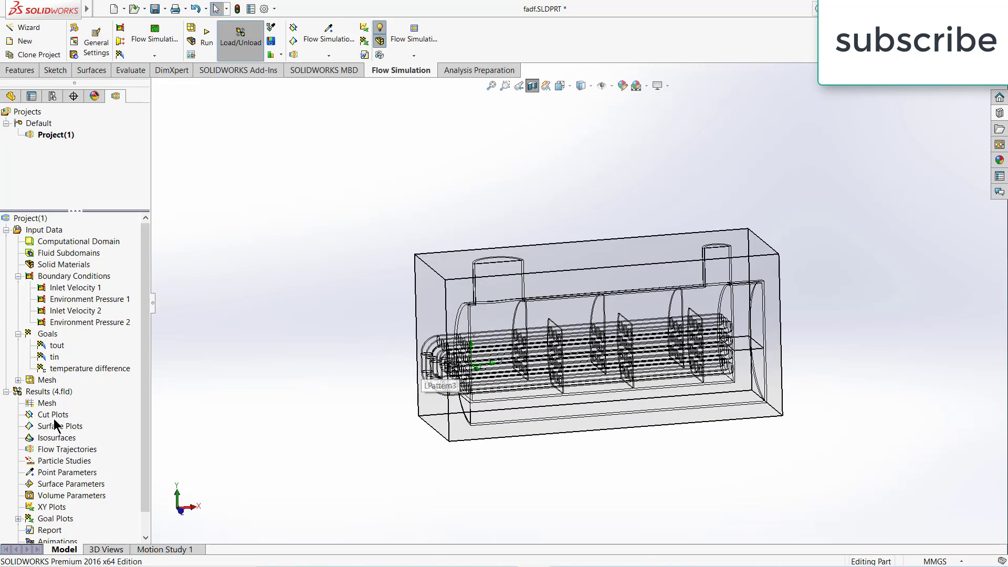
# - Create a cut plot on the Front Plane
pyautogui.doubleClick(66, 415)
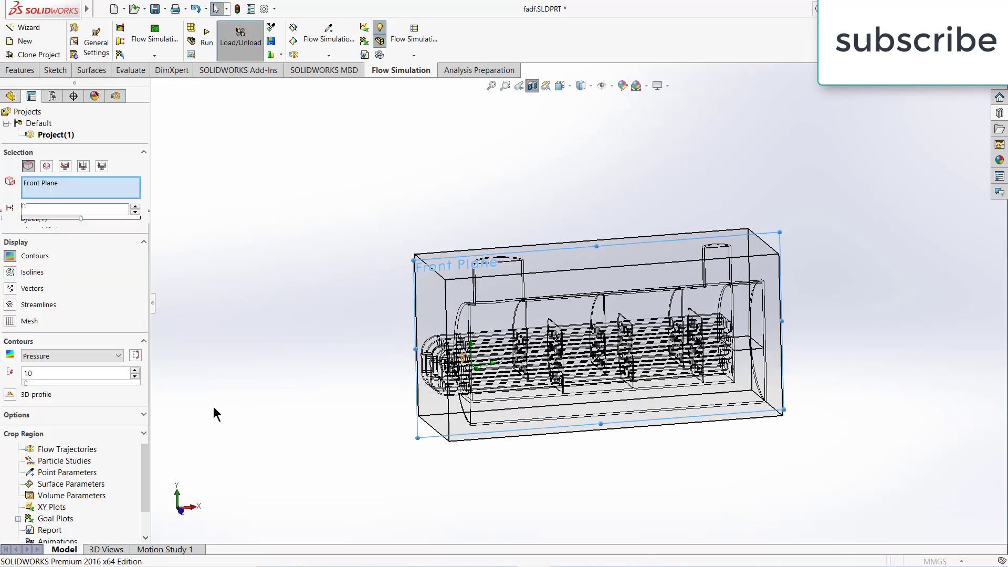
pyautogui.click(8, 131)
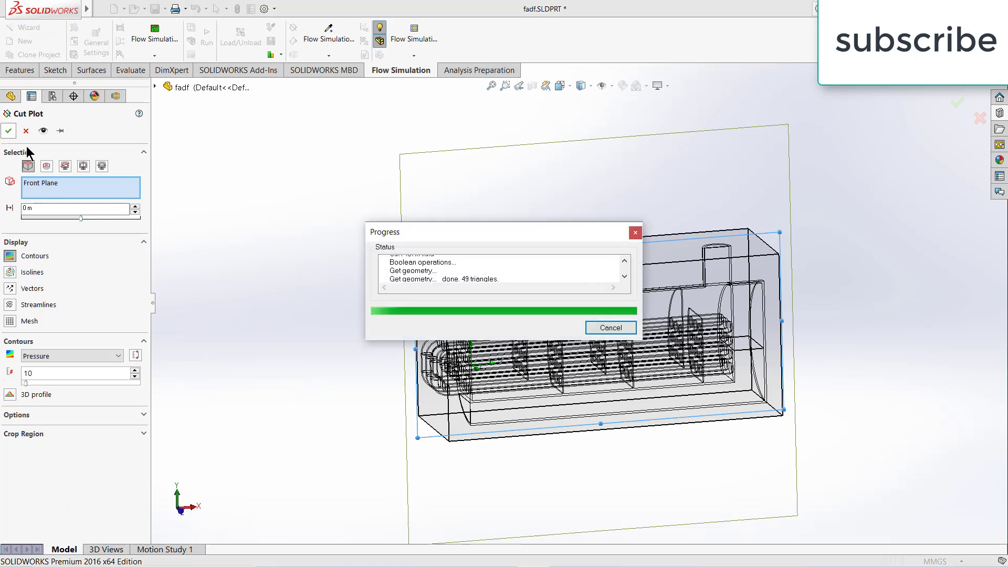
pyautogui.moveTo(396, 341); pyautogui.dragTo(372, 311, button='middle')
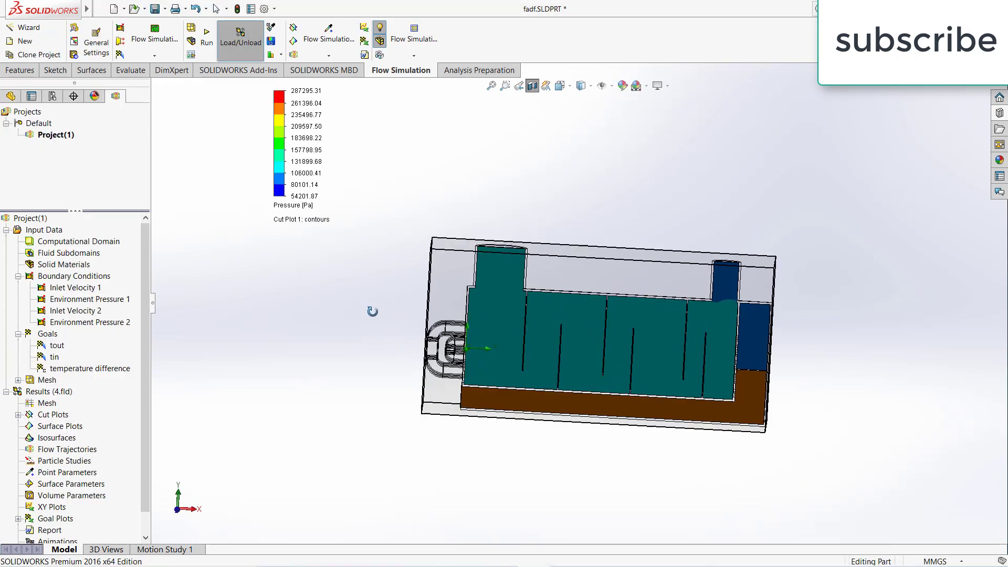
pyautogui.scroll(-3, 610, 328)
pyautogui.scroll(2, 607, 349)
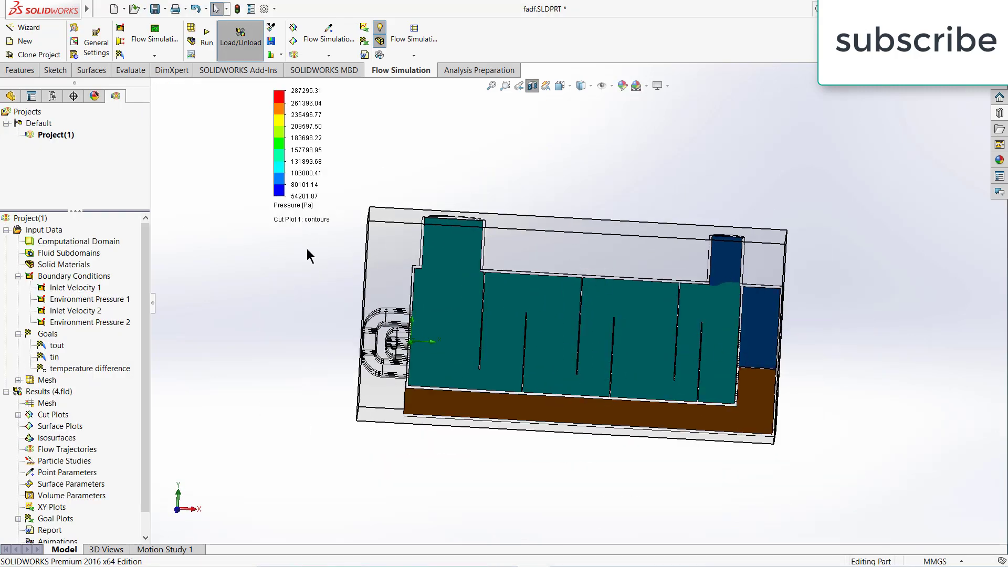
# - Show Temperature (Fluid) contours on the cut plot, ranging about 293 K to 1001 K
pyautogui.click(289, 209)
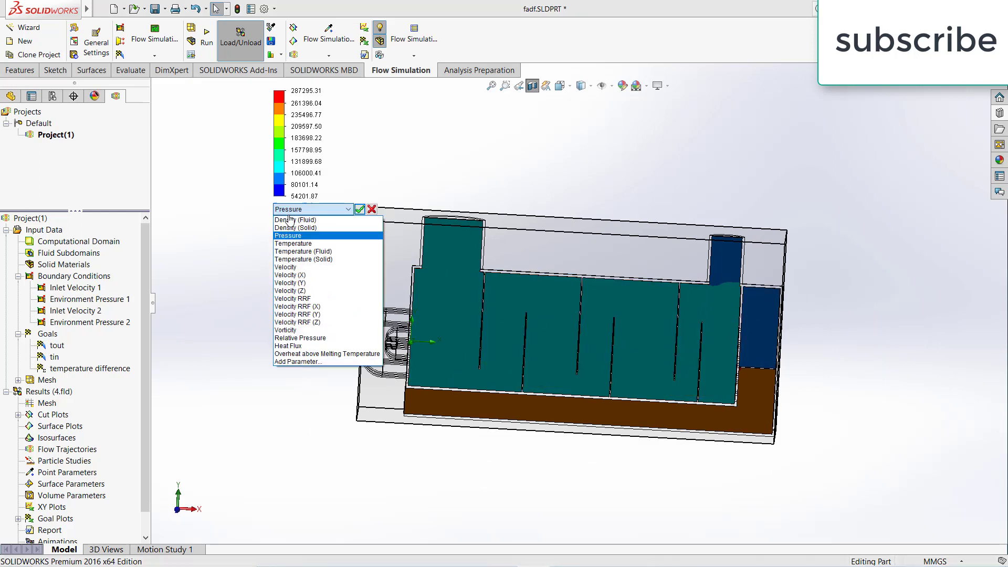
pyautogui.click(303, 251)
pyautogui.click(359, 209)
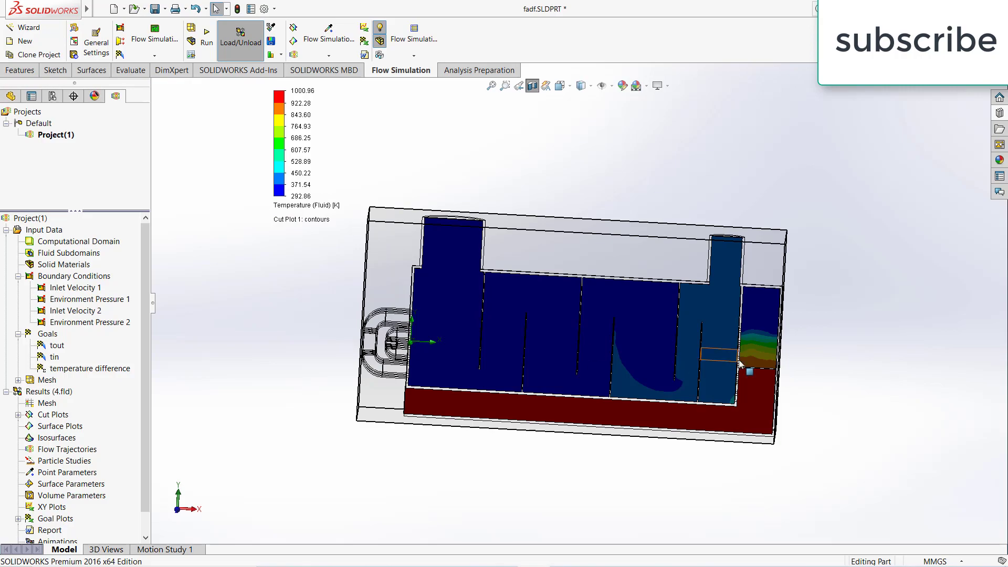
pyautogui.scroll(-5, 740, 364)
pyautogui.moveTo(726, 360)
pyautogui.mouseDown(button='middle')
pyautogui.moveTo(754, 336)
pyautogui.moveTo(733, 334)
pyautogui.mouseUp(button='middle')
pyautogui.scroll(3, 603, 362)
pyautogui.moveTo(604, 362); pyautogui.dragTo(585, 363, button='middle')
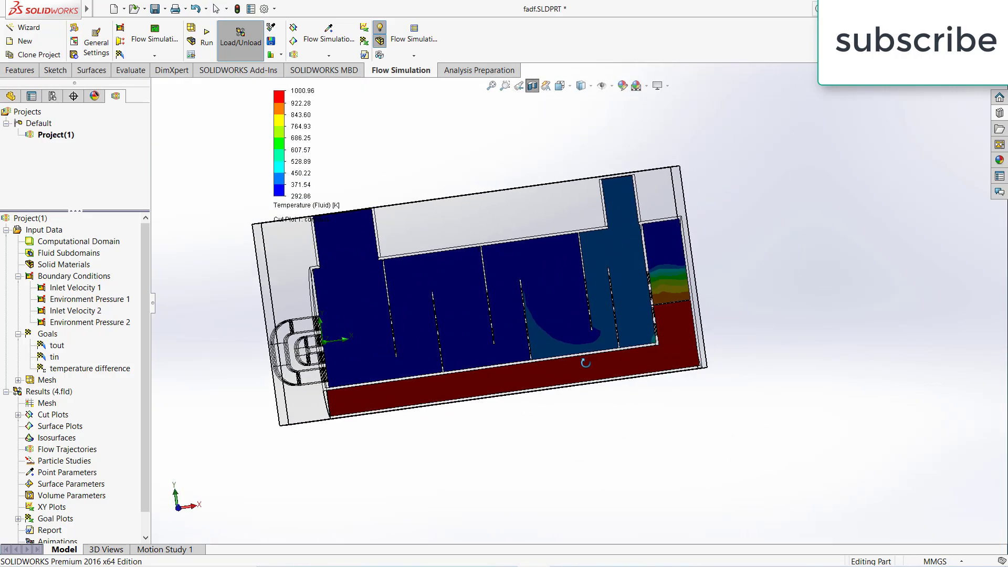